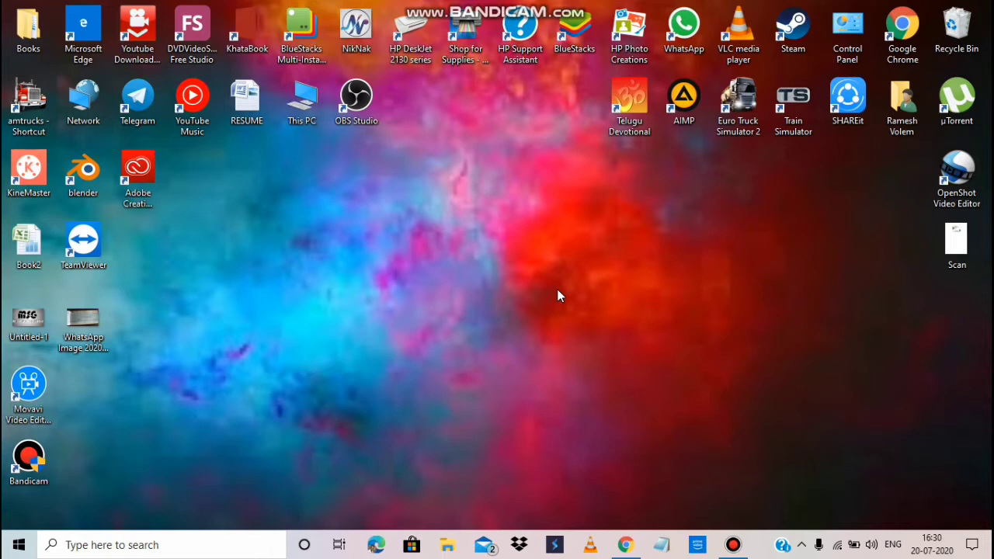
right_click(558, 295)
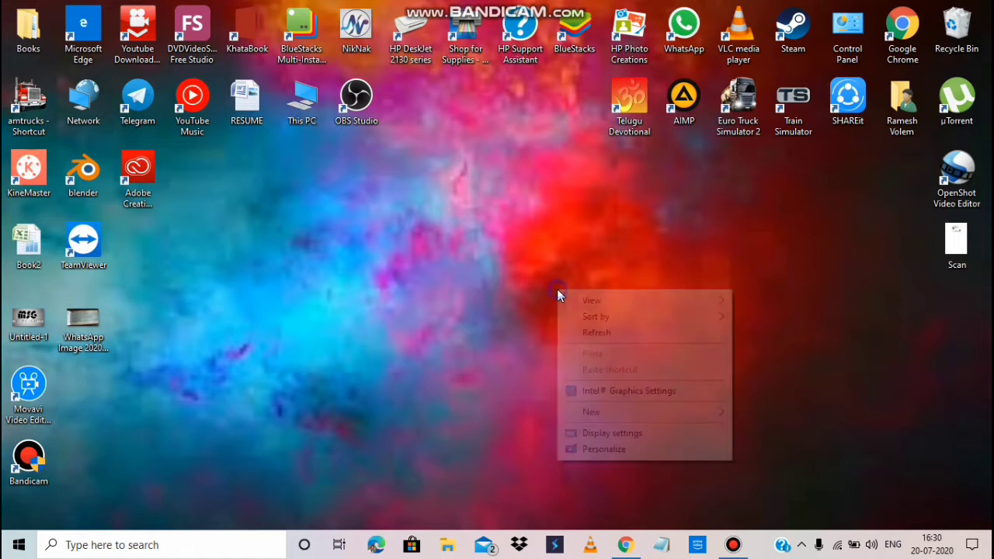
click(607, 334)
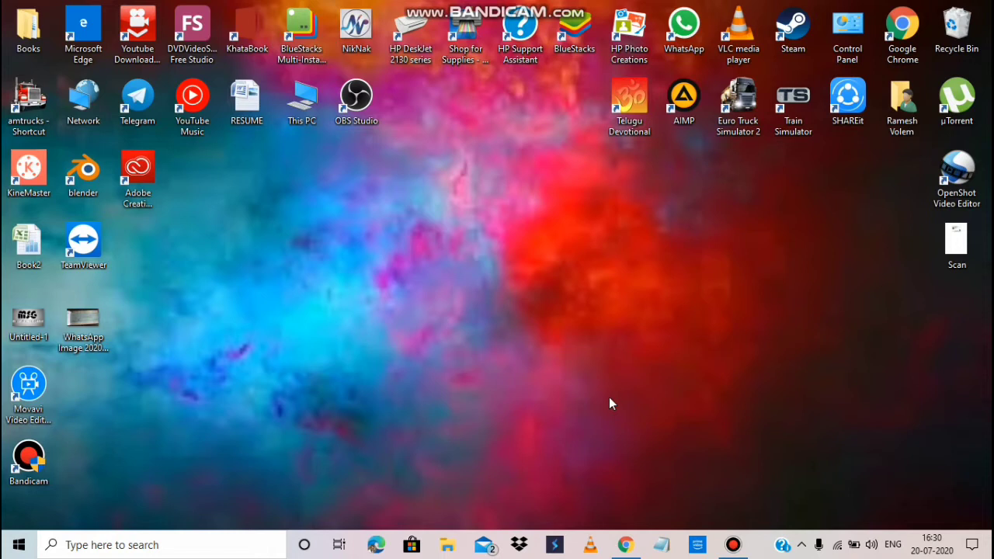
Step: Switch to Google Chrome and search Google for "bharath stream download"
click(626, 546)
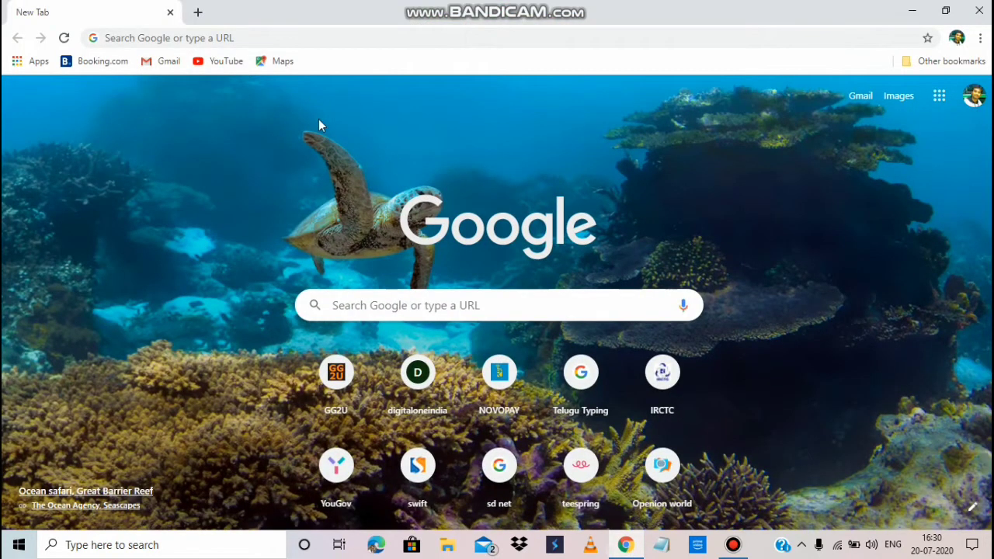
click(242, 39)
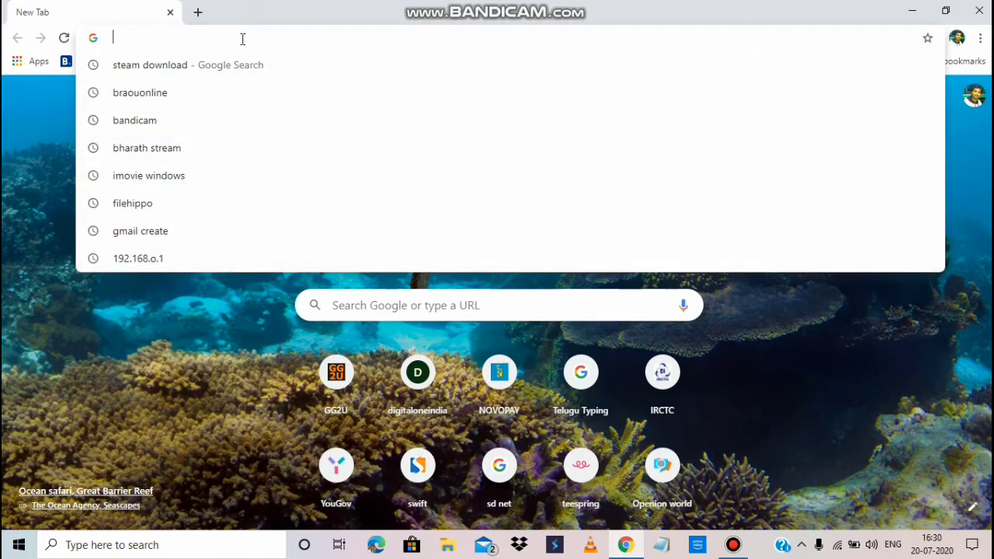
text(bha)
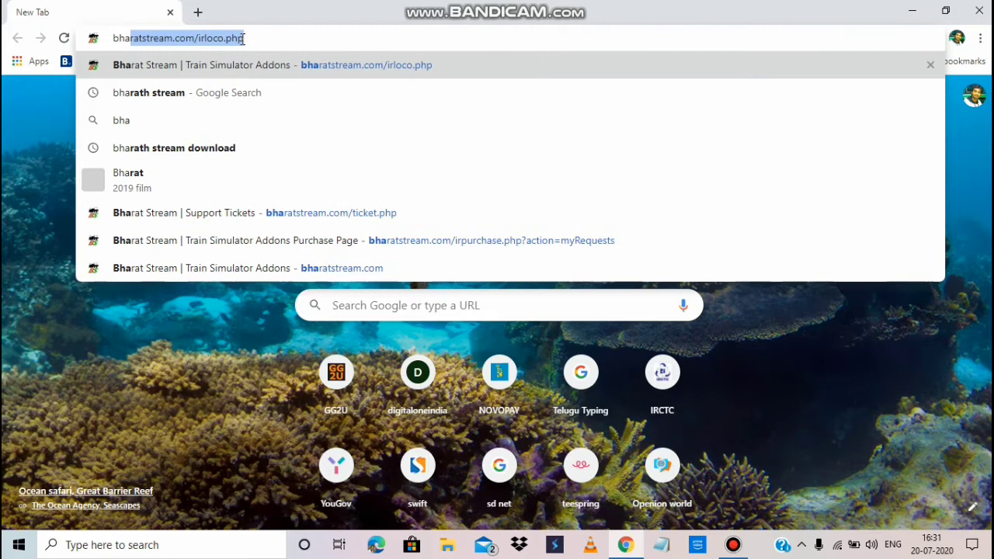
text(r)
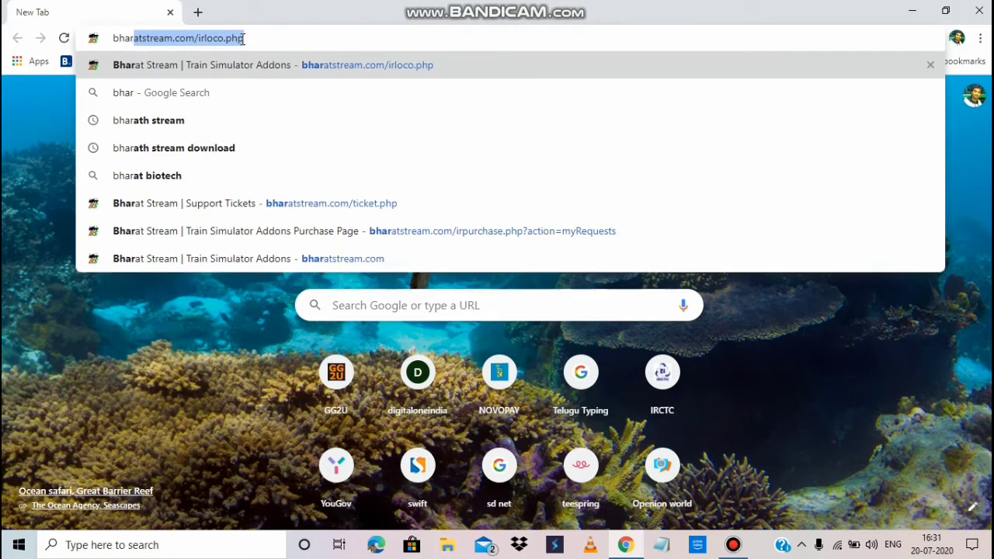
click(201, 160)
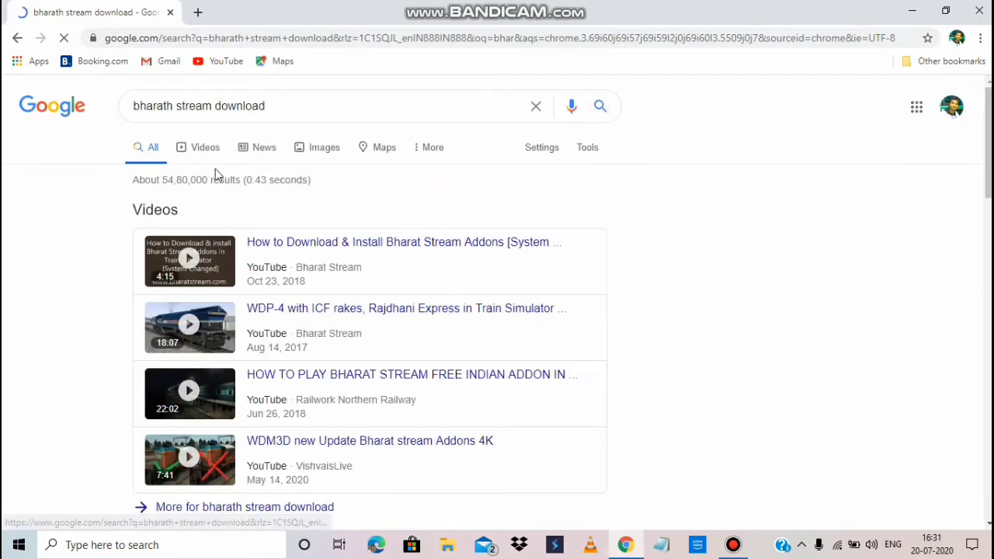
Step: Open the "Train Simulator Help - Bharat Stream" search result, download BharatStream.exe v5.1 from it, and minimize the browser
scroll(378, 262, down, 3)
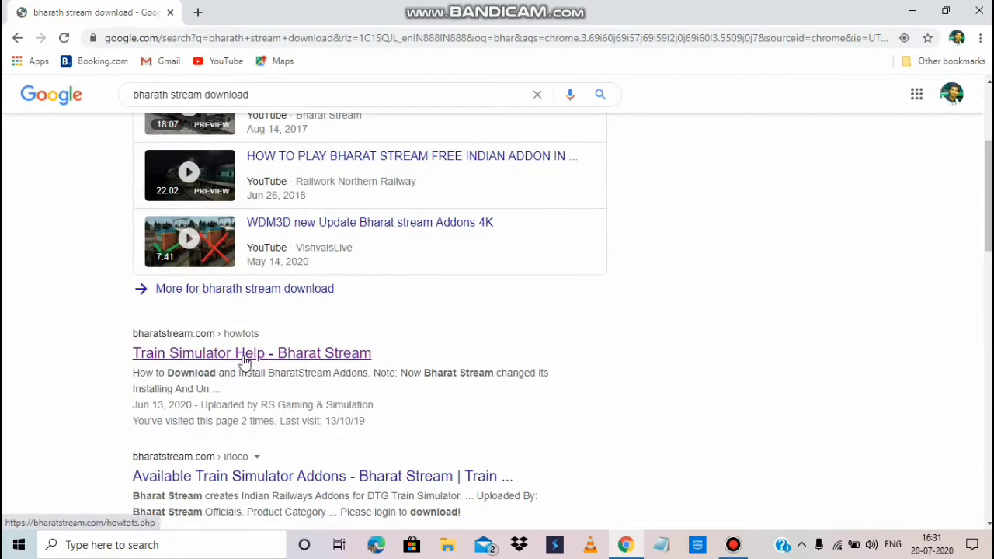
scroll(244, 359, down, 2)
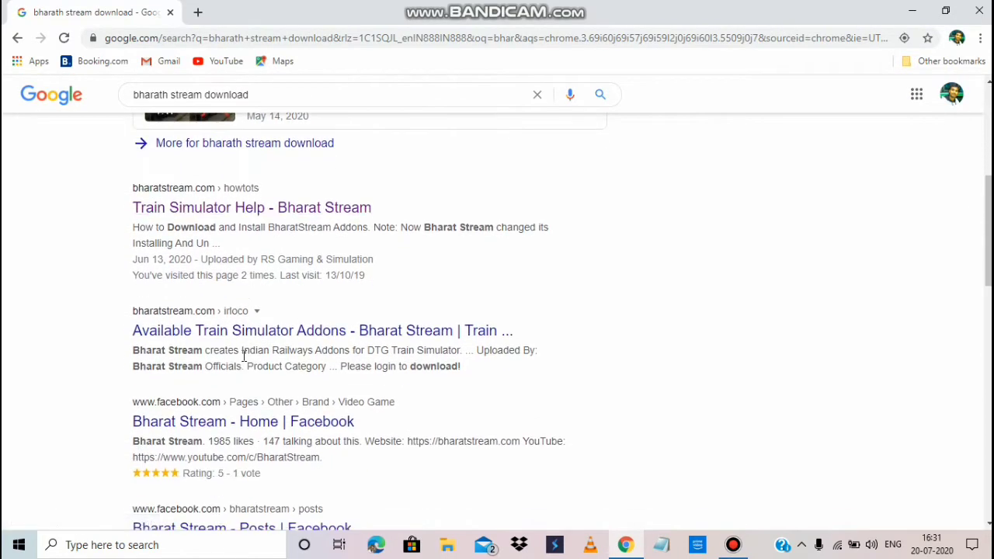
scroll(244, 359, up, 2)
click(243, 355)
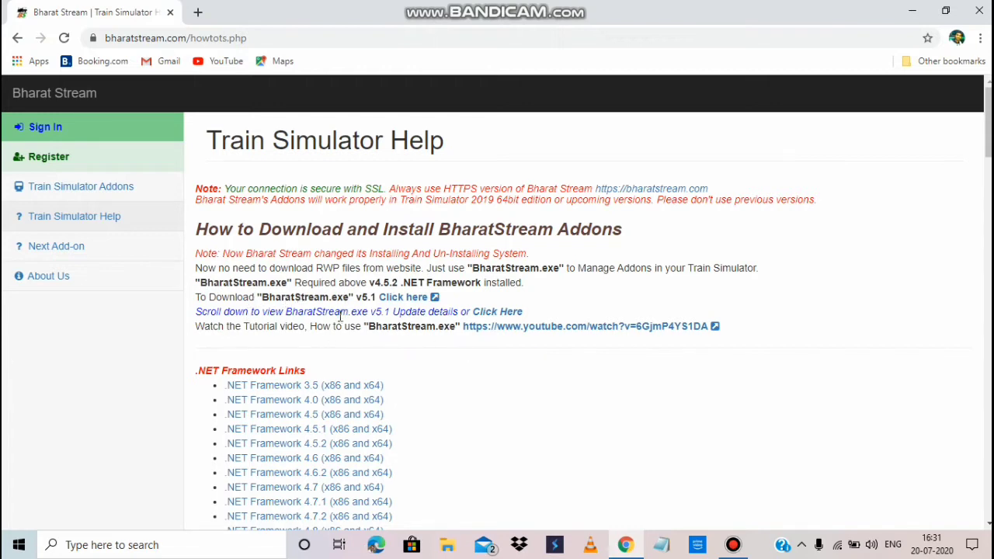
click(404, 299)
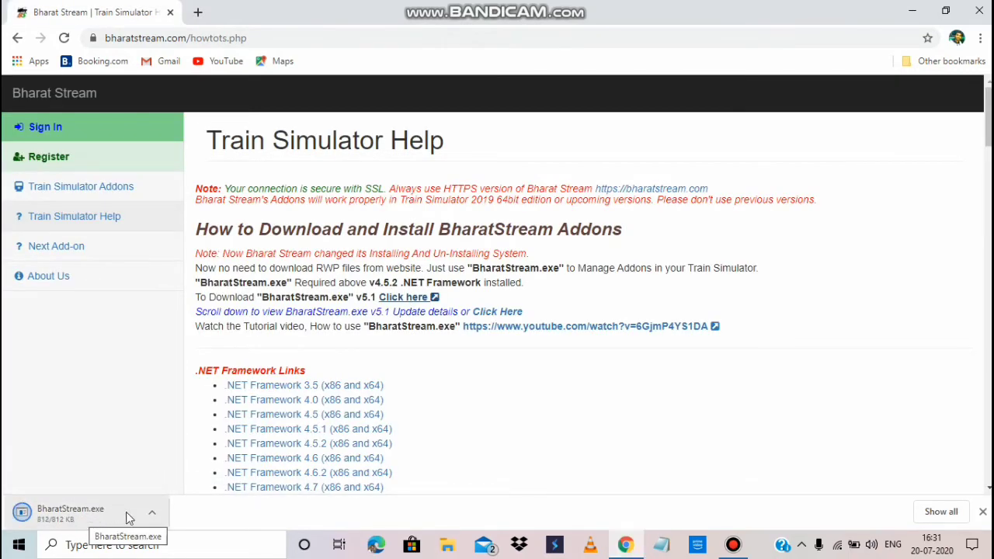
click(625, 546)
right_click(411, 273)
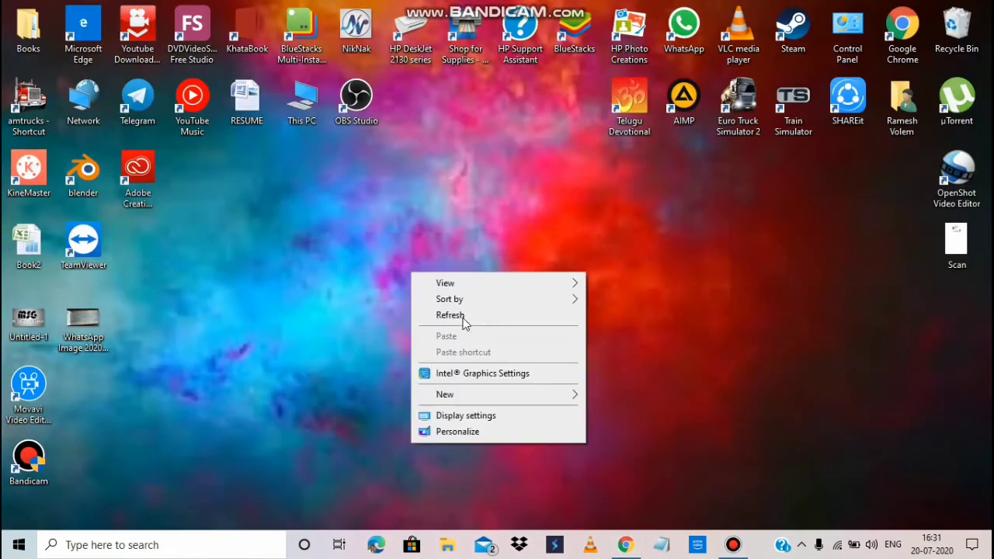
click(458, 316)
right_click(455, 285)
click(470, 319)
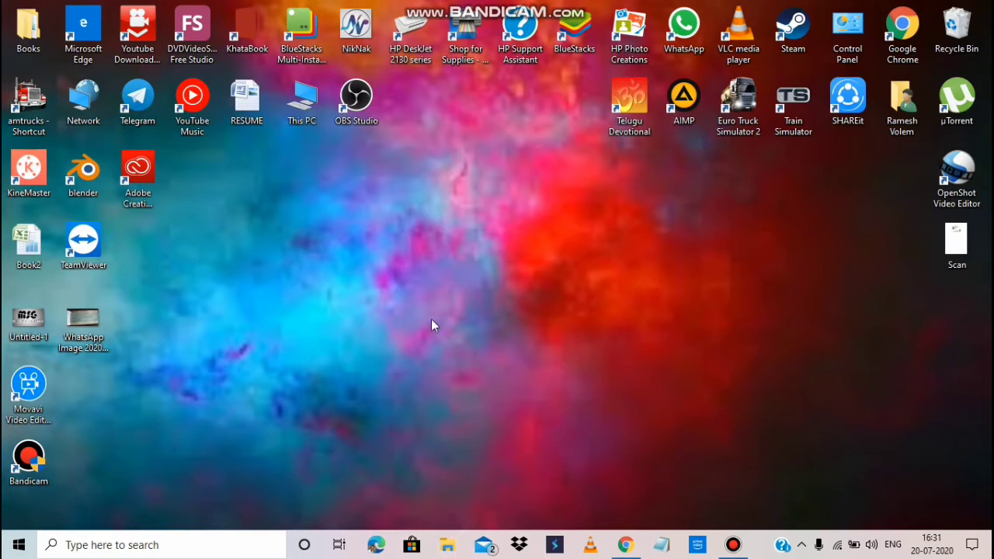
Step: Open the Downloads folder in a maximized File Explorer window and cut the BharatStream application
key(super+e)
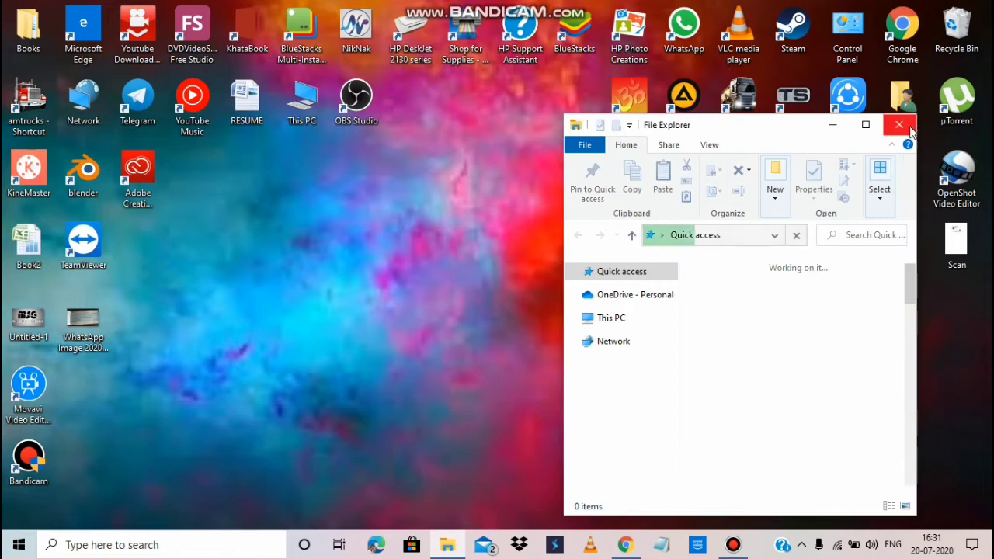
click(876, 125)
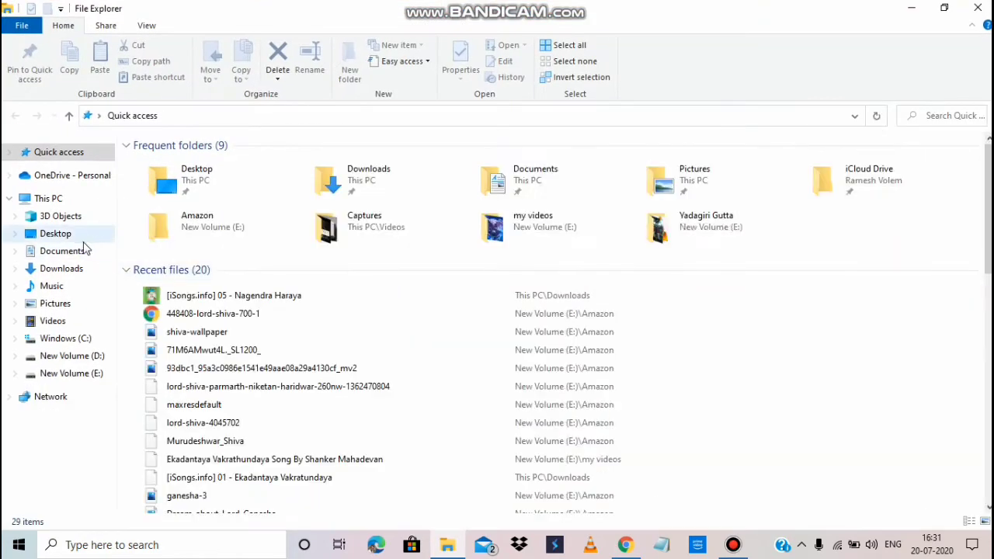
click(70, 270)
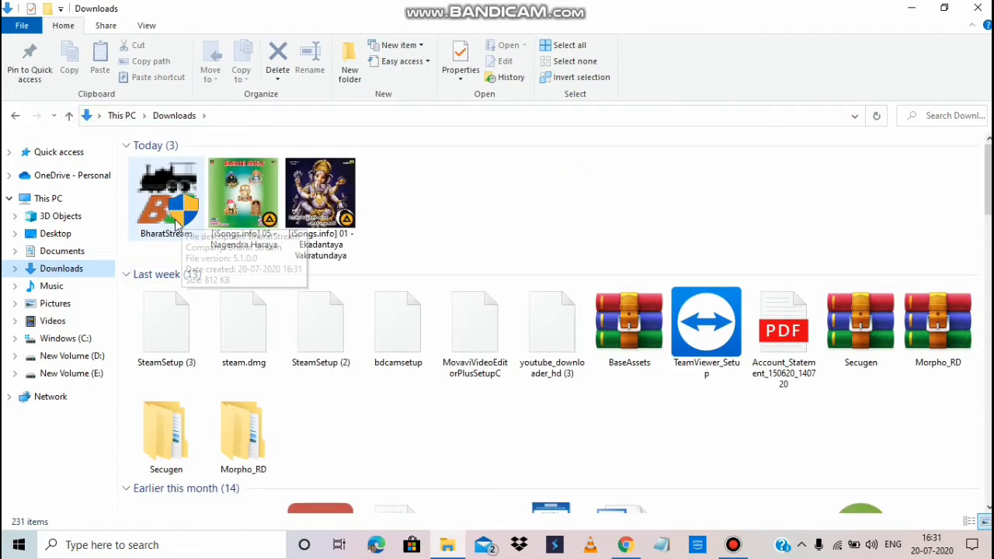
double_click(171, 222)
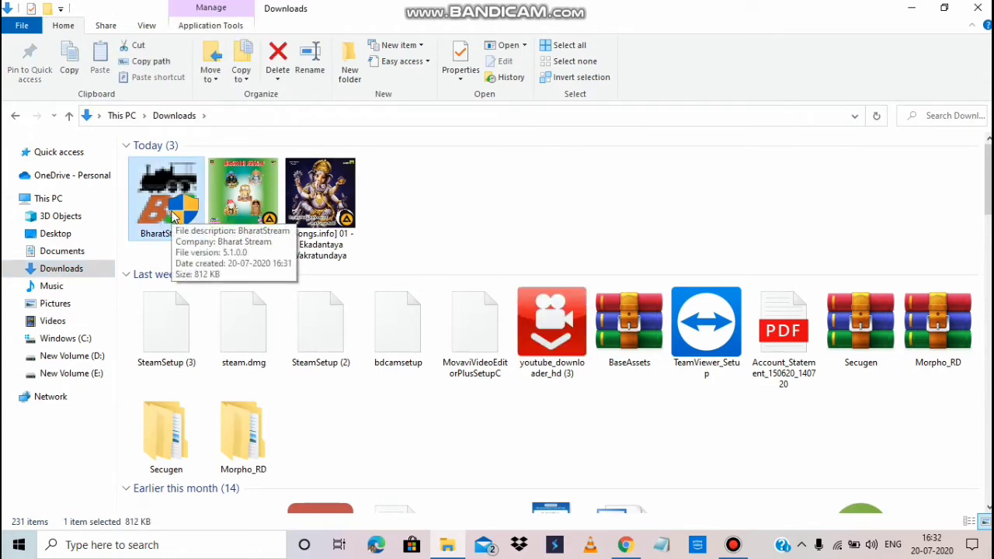
key(ctrl+x)
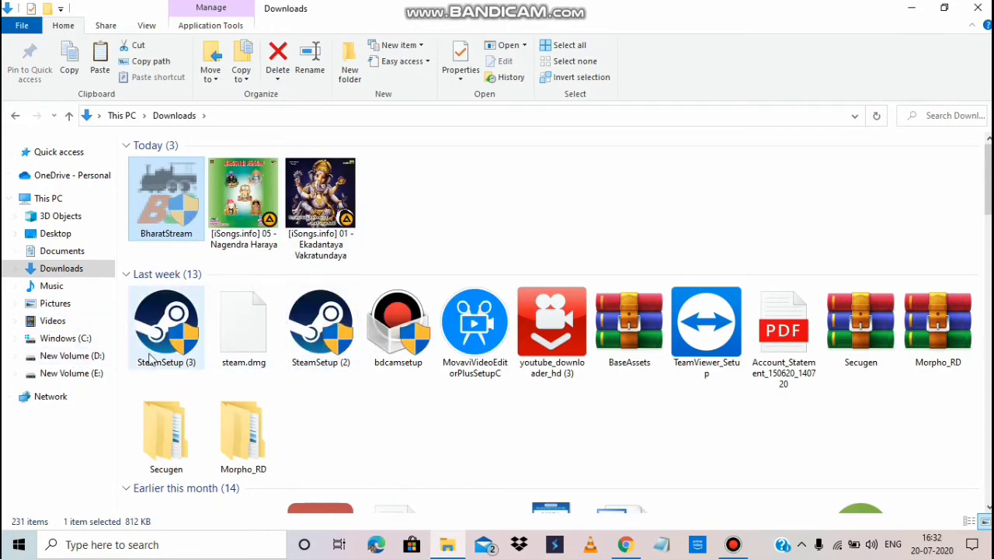
Step: Go to the RailWorks folder on drive C: under Program Files (x86)\Steam\steamapps\common
click(72, 339)
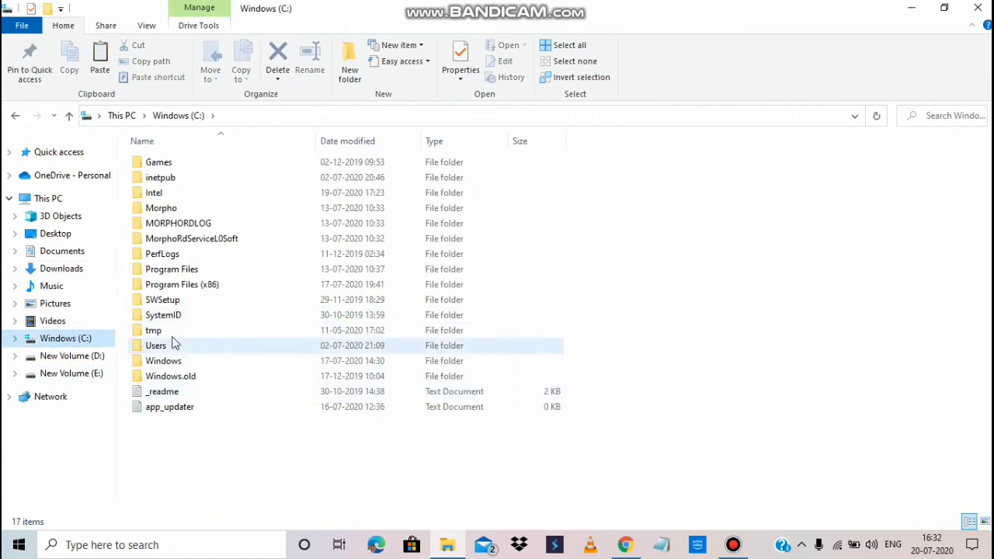
click(184, 287)
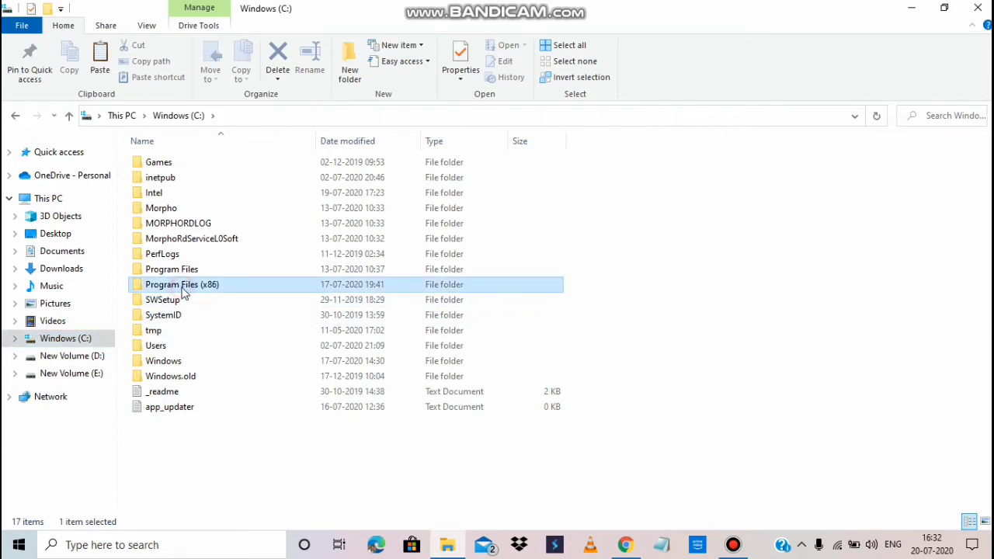
double_click(184, 287)
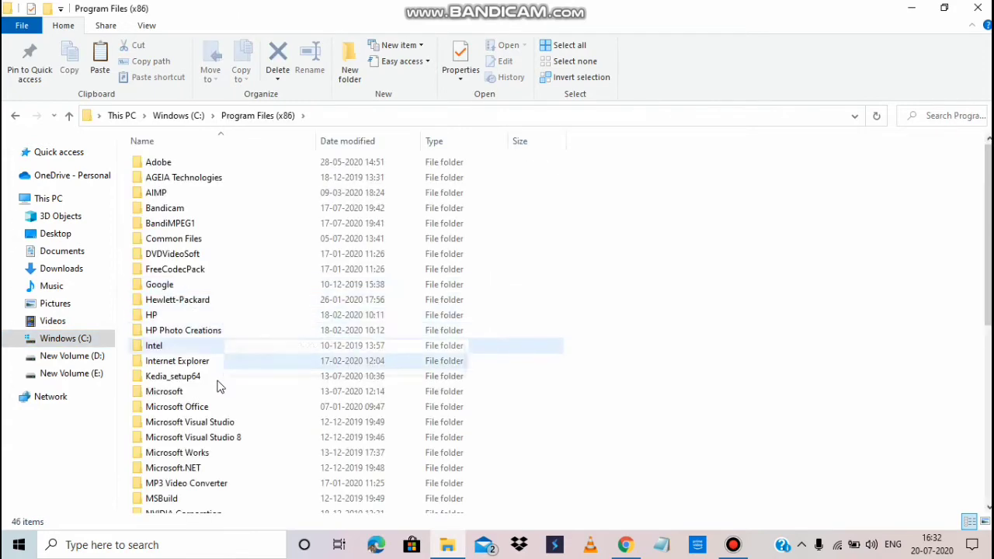
scroll(205, 404, down, 3)
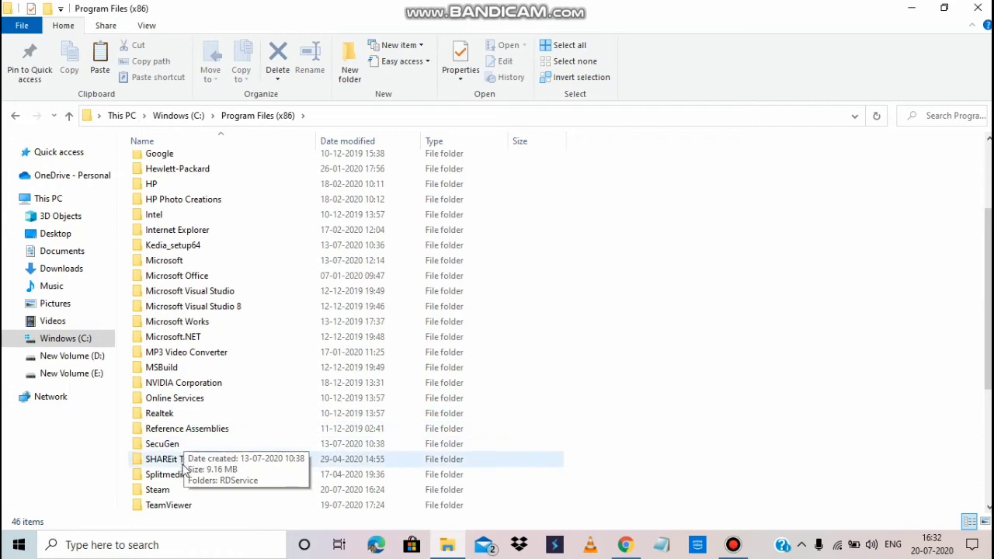
double_click(215, 490)
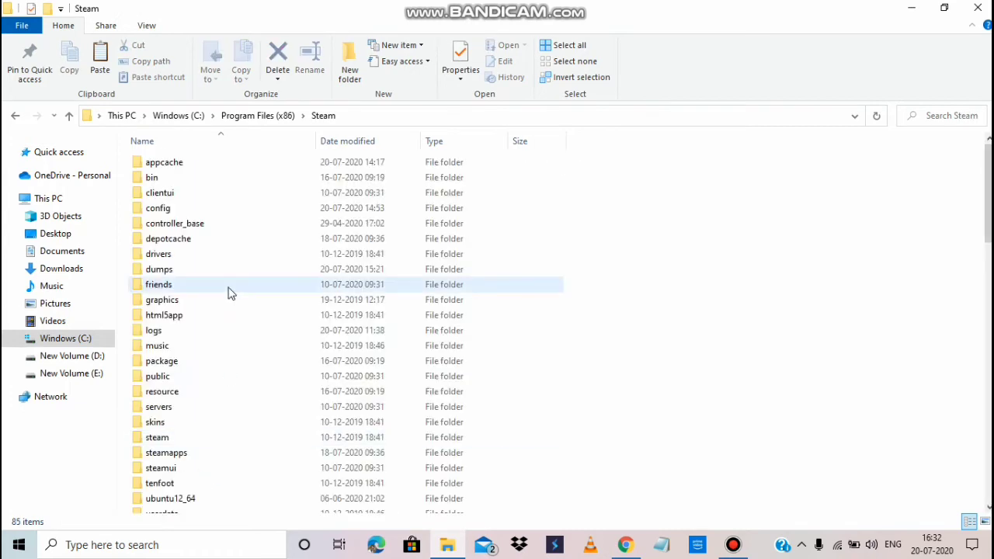
scroll(228, 311, down, 2)
double_click(199, 372)
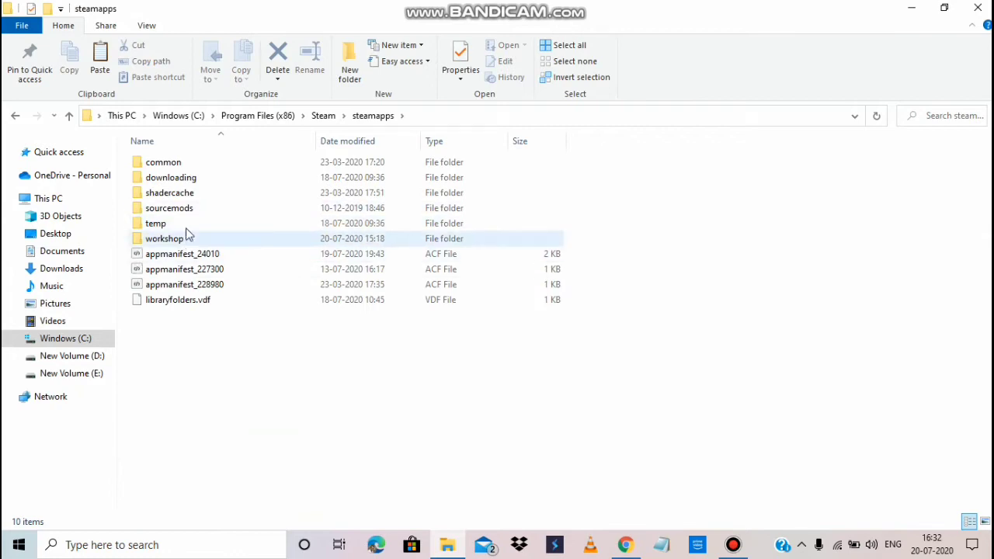
double_click(190, 164)
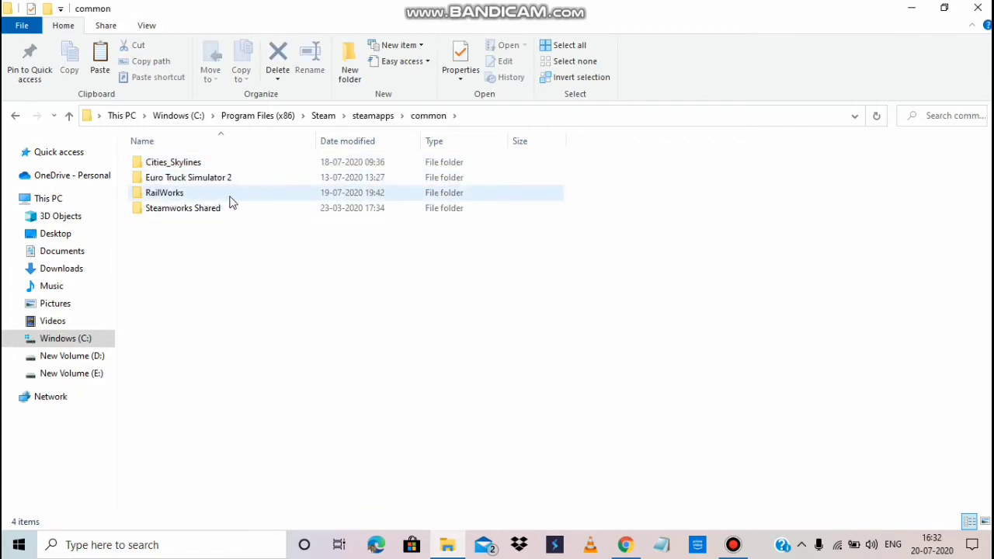
double_click(226, 195)
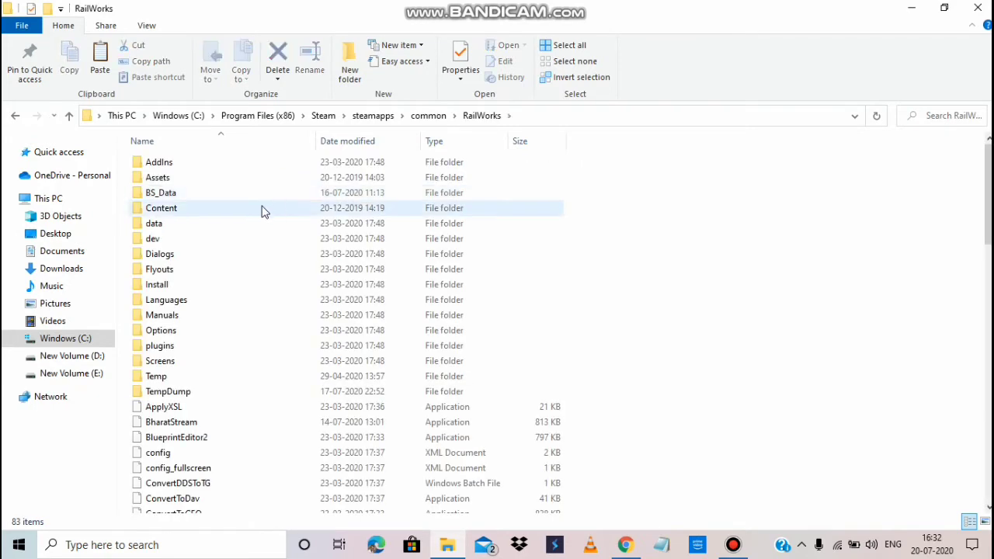
Step: Examine the BharatStream application and the contents of the BS_Data folder inside RailWorks, and close File Explorer
scroll(577, 277, down, 2)
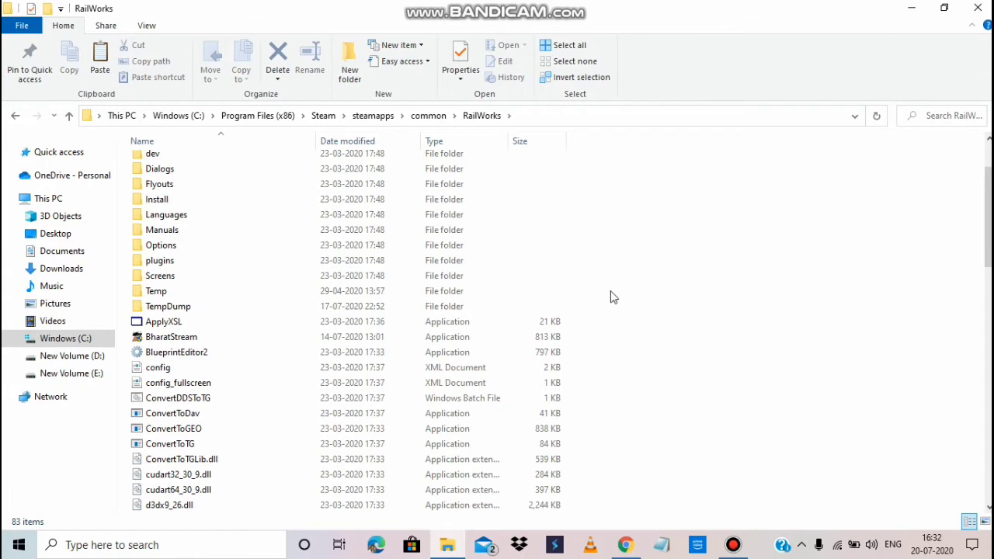
scroll(486, 236, up, 2)
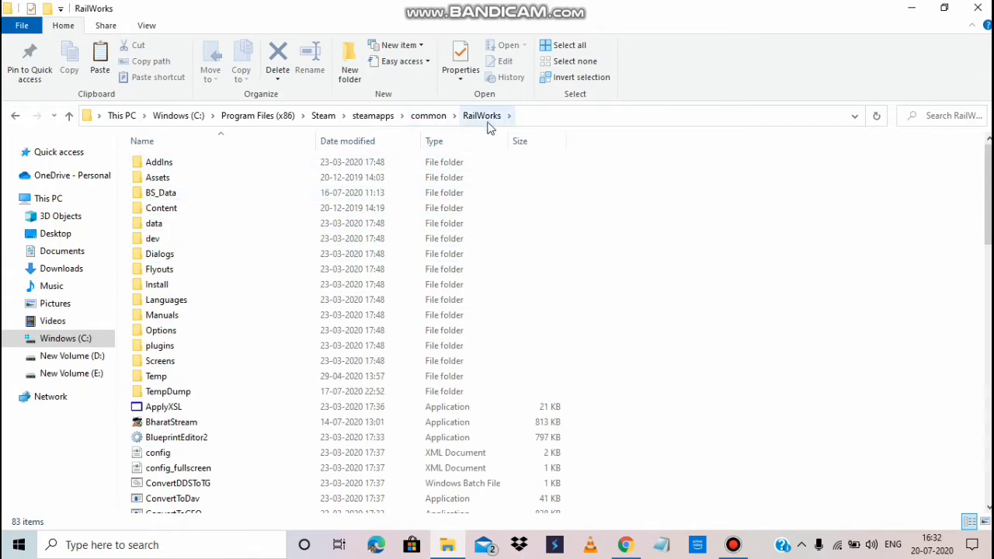
scroll(614, 335, down, 1)
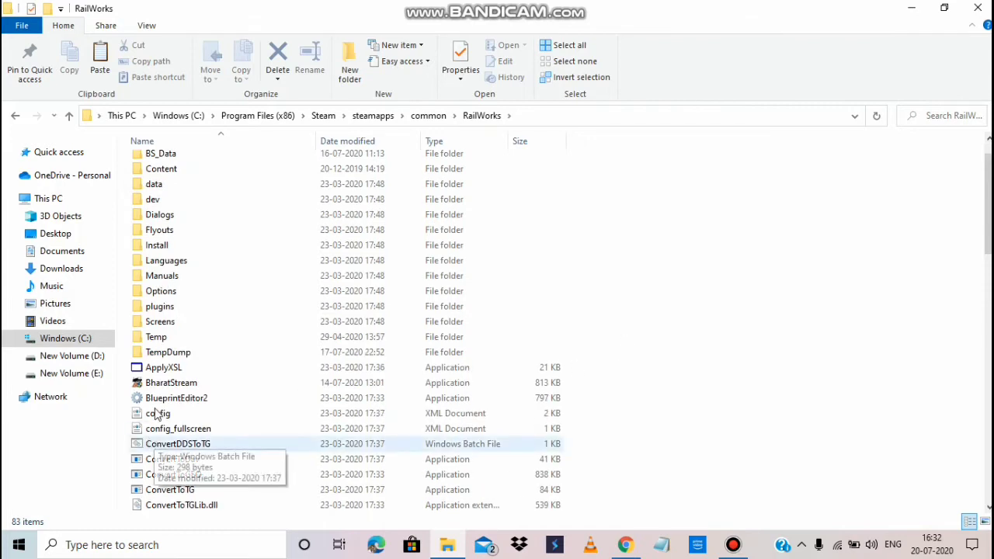
mouse_move(186, 391)
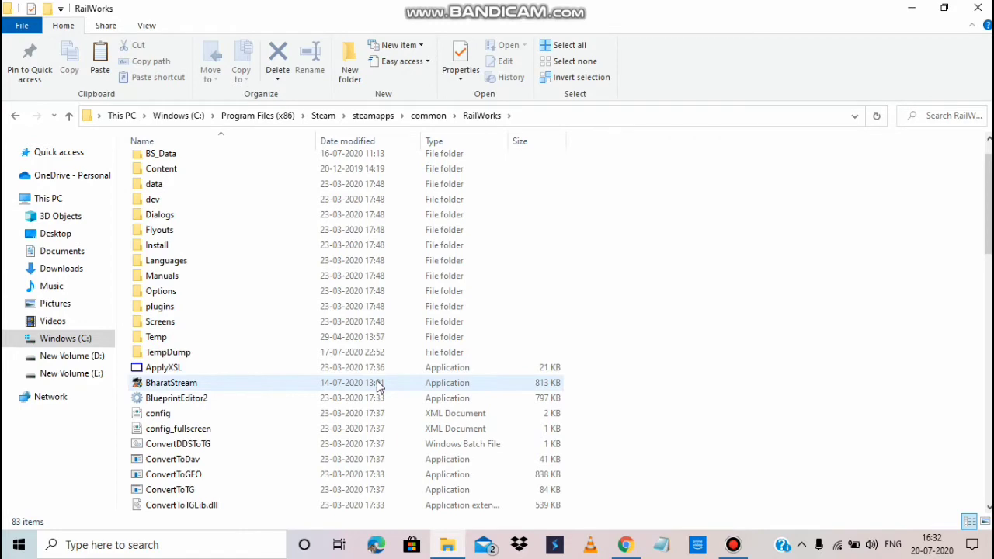
scroll(378, 385, up, 1)
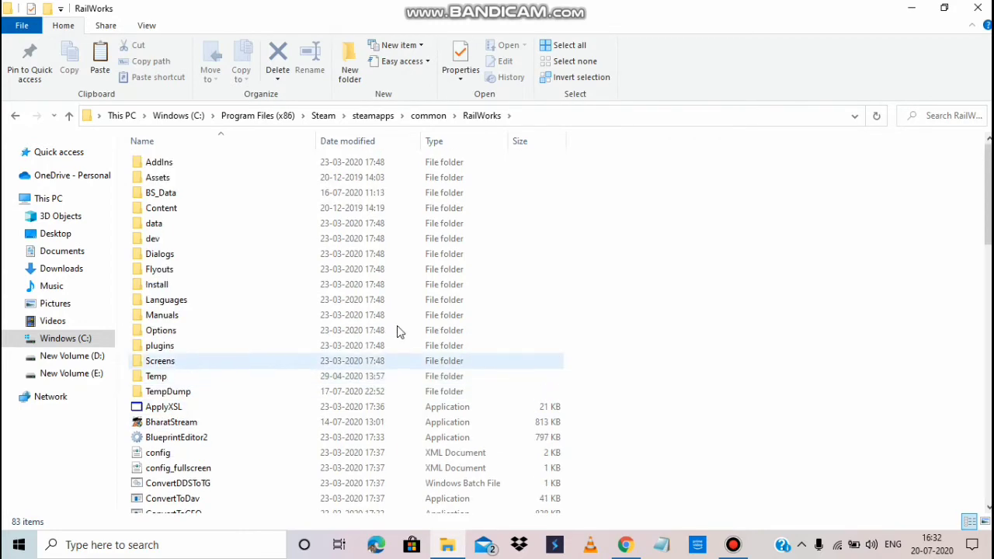
double_click(207, 195)
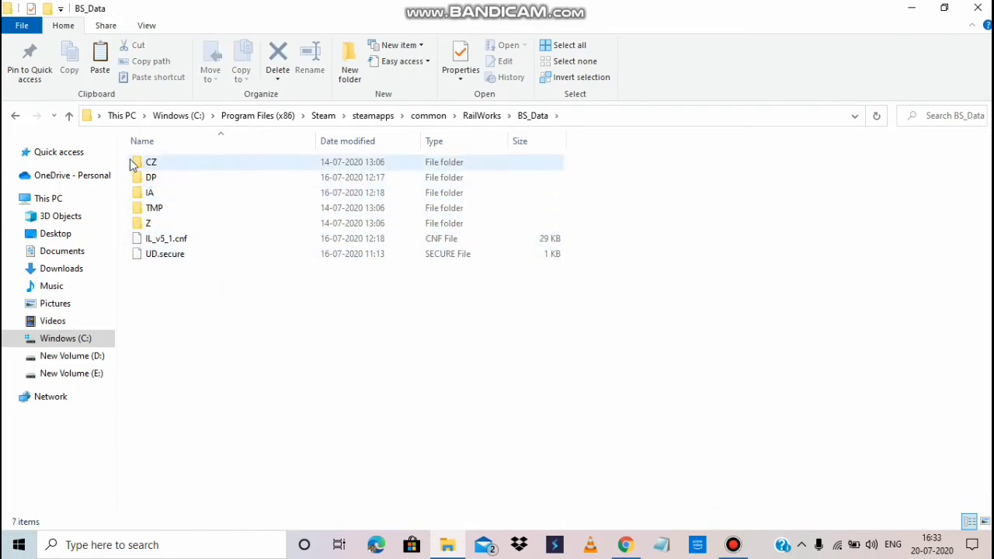
click(15, 115)
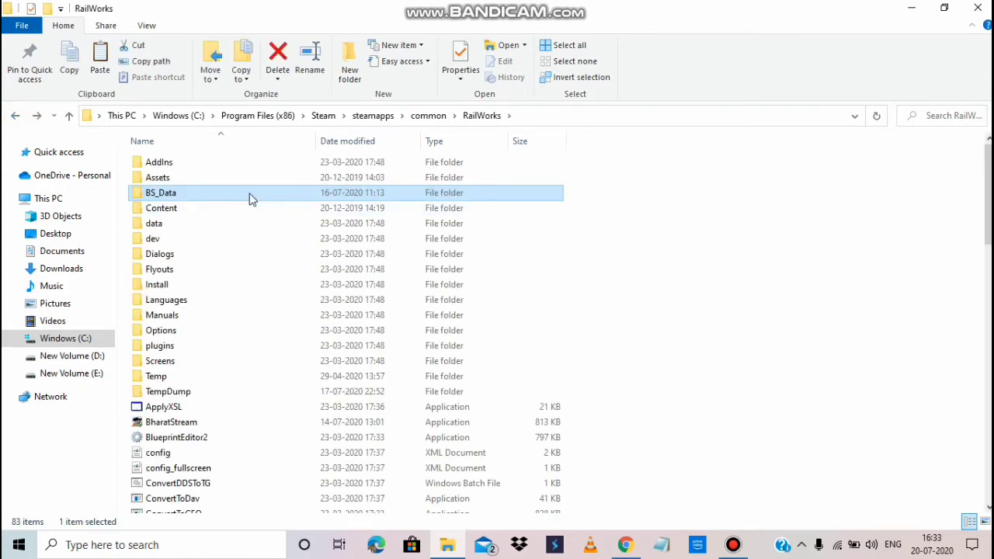
click(978, 8)
right_click(461, 197)
click(492, 243)
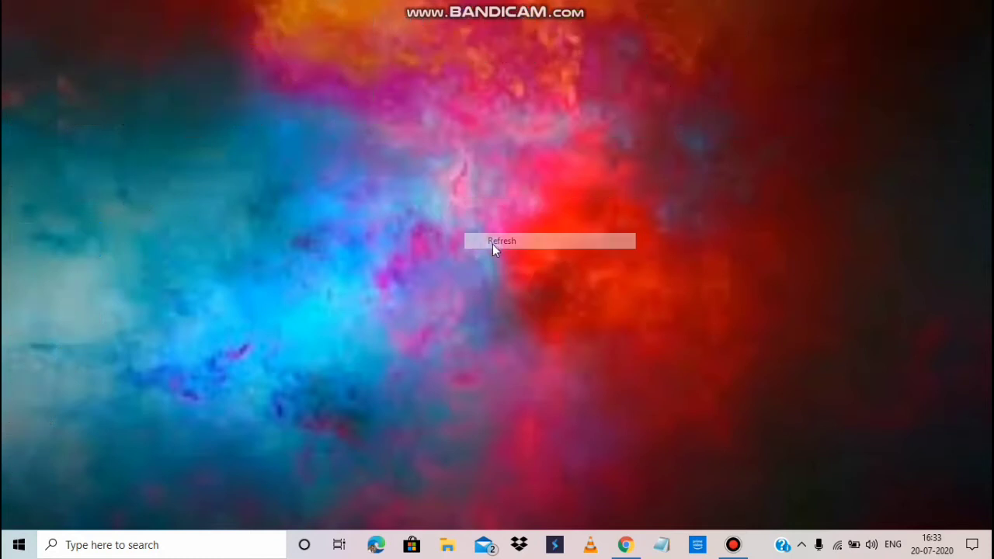
right_click(513, 318)
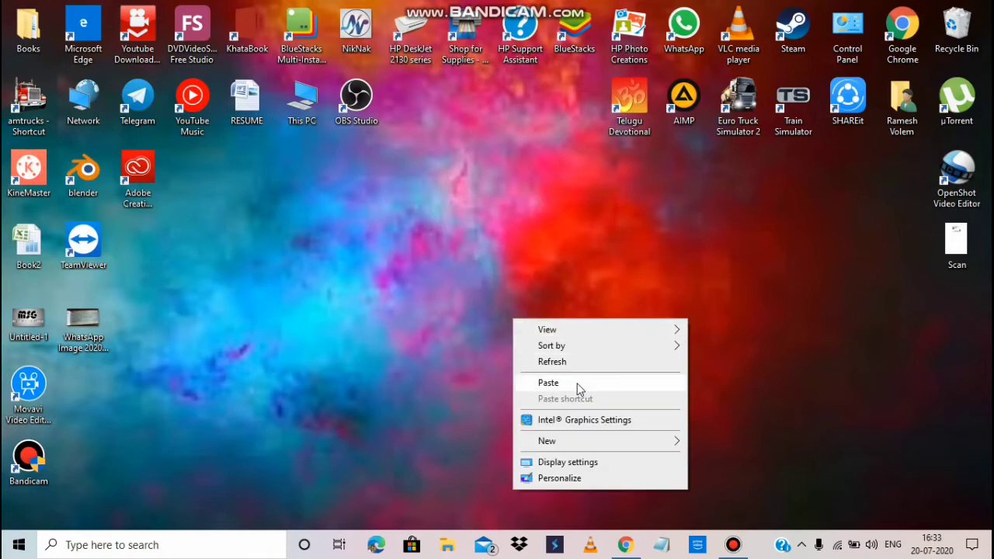
click(579, 365)
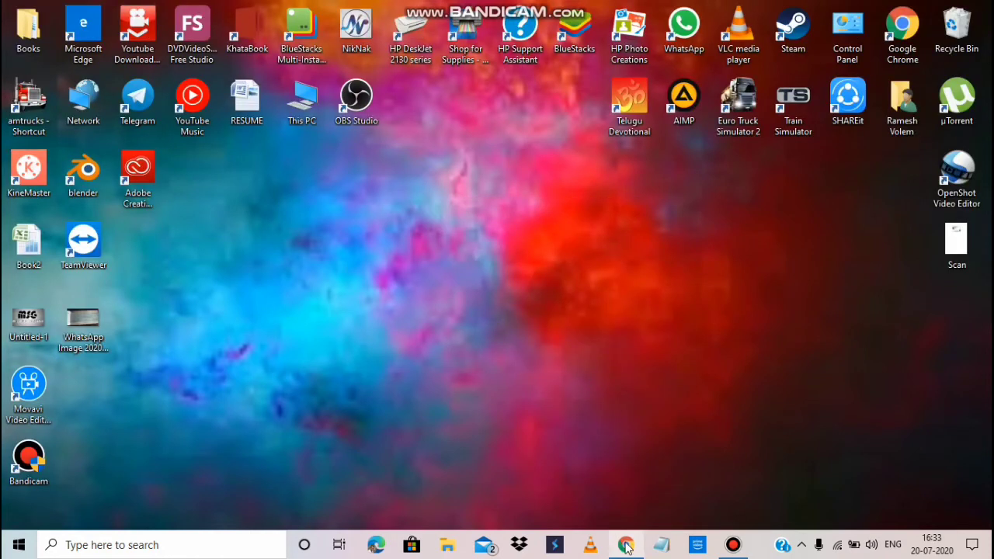
Step: Return to Chrome, open Bharat Stream's Register page and review the fields of the account registration form
click(625, 544)
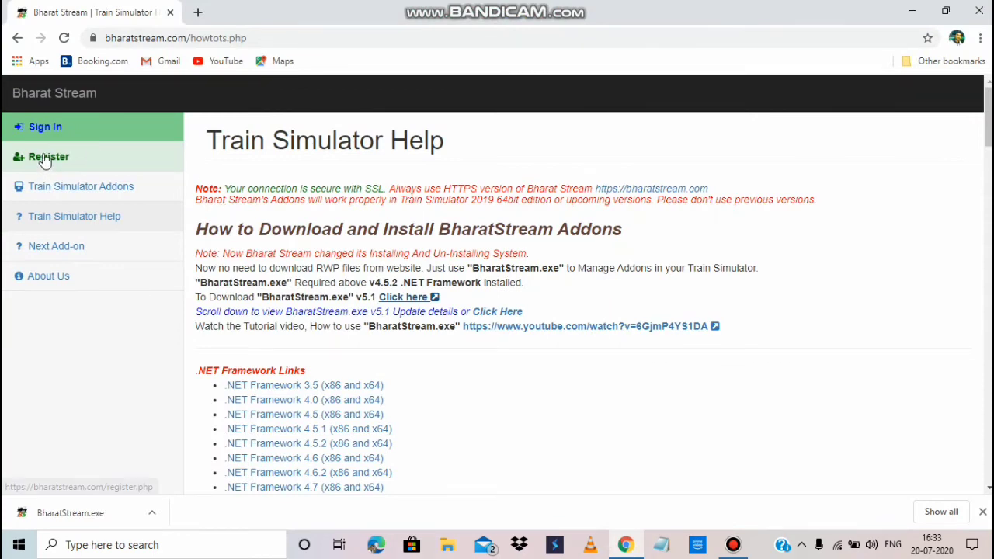
click(84, 156)
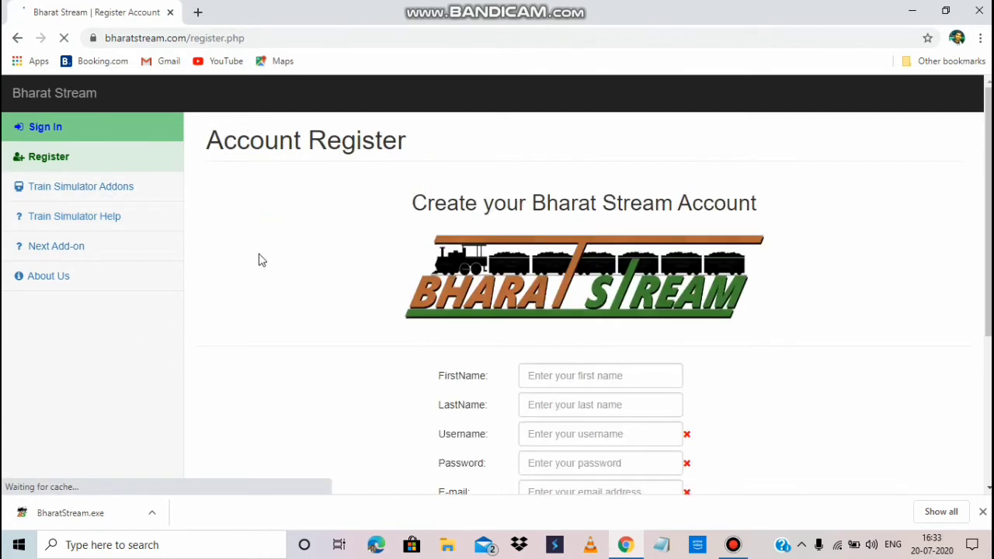
scroll(544, 311, down, 1)
scroll(561, 404, down, 2)
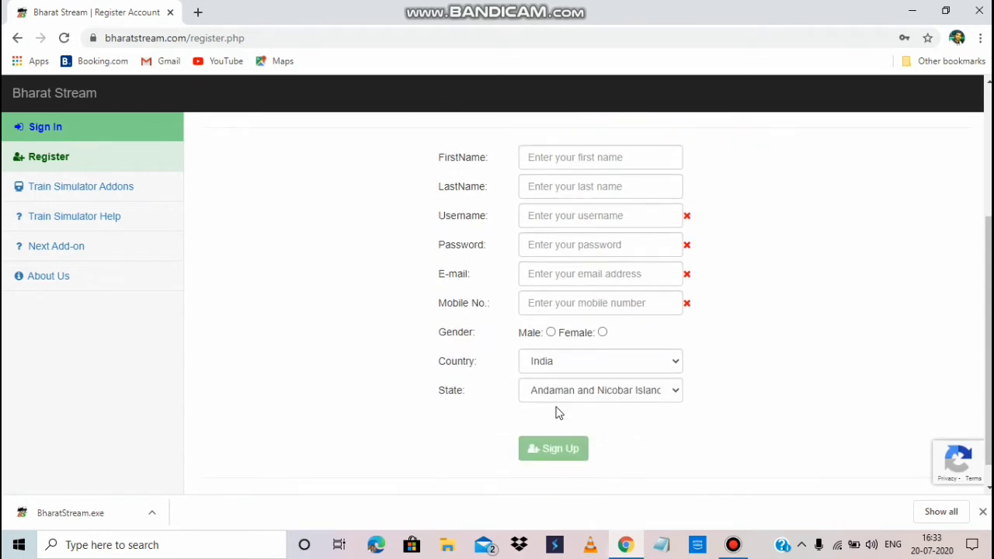
scroll(561, 449, up, 2)
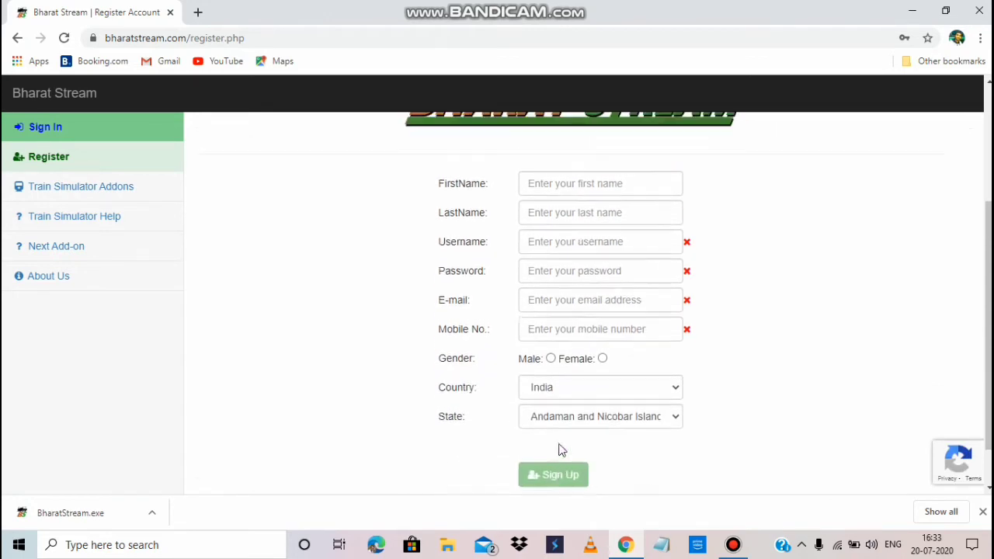
scroll(532, 410, down, 1)
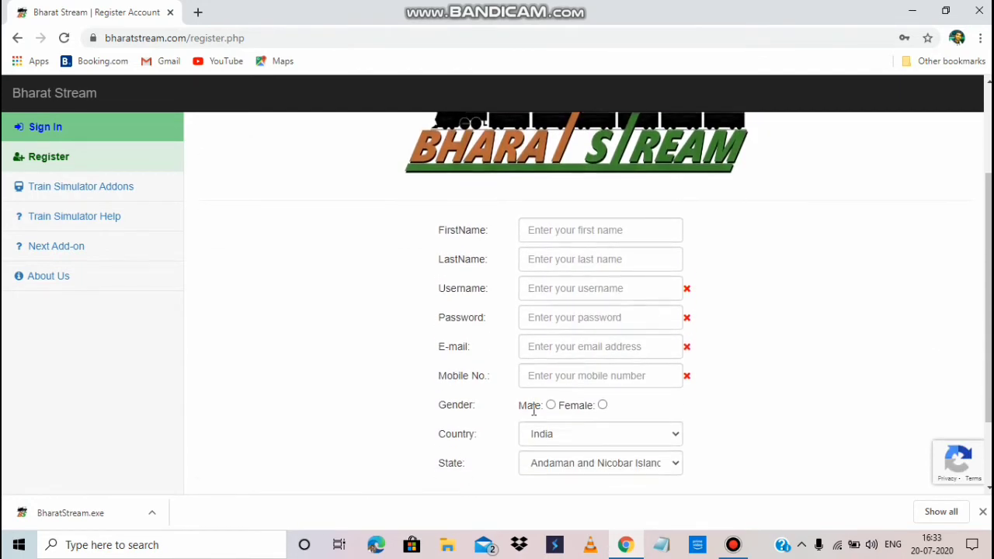
scroll(248, 313, up, 1)
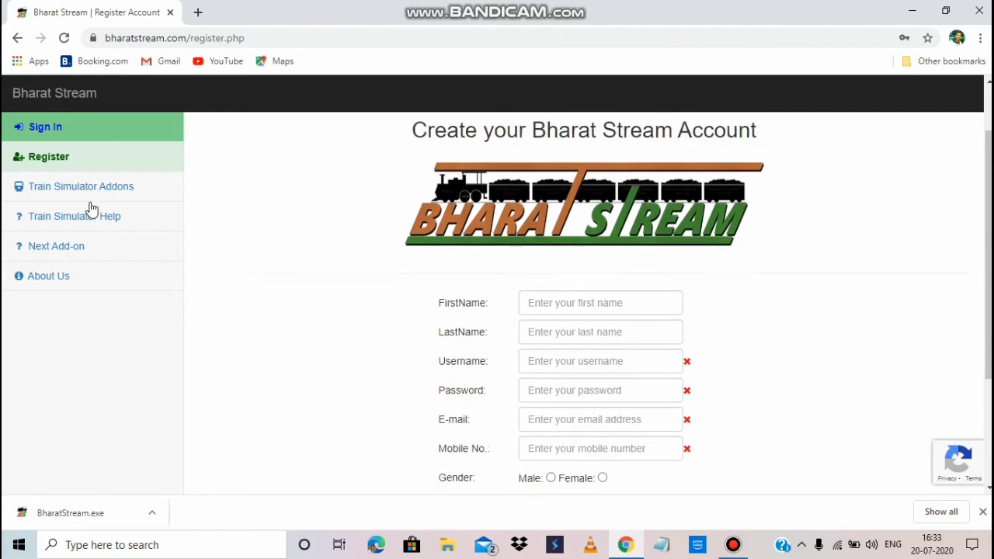
Step: Sign in to Bharat Stream with the saved username and password and look over the latest news
click(65, 130)
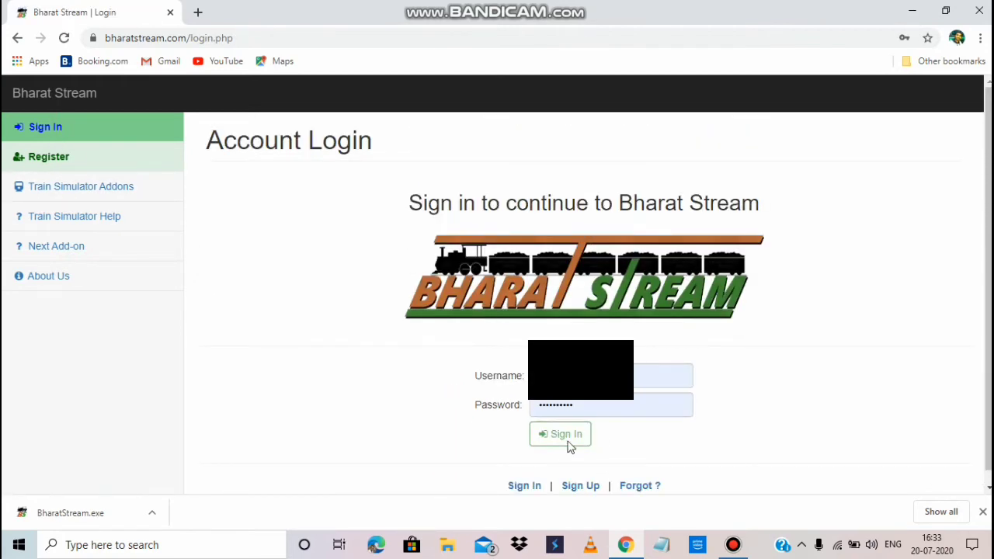
click(562, 437)
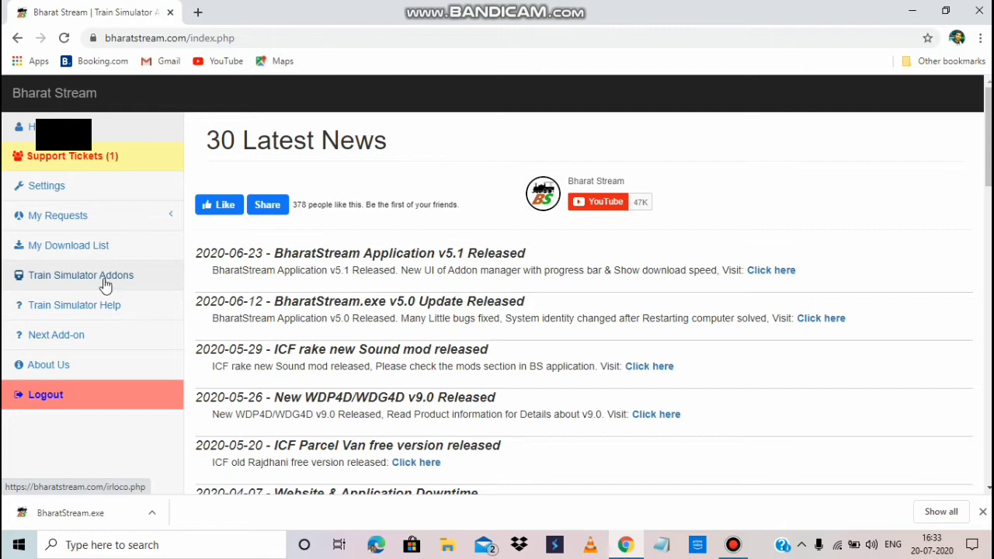
scroll(195, 292, down, 1)
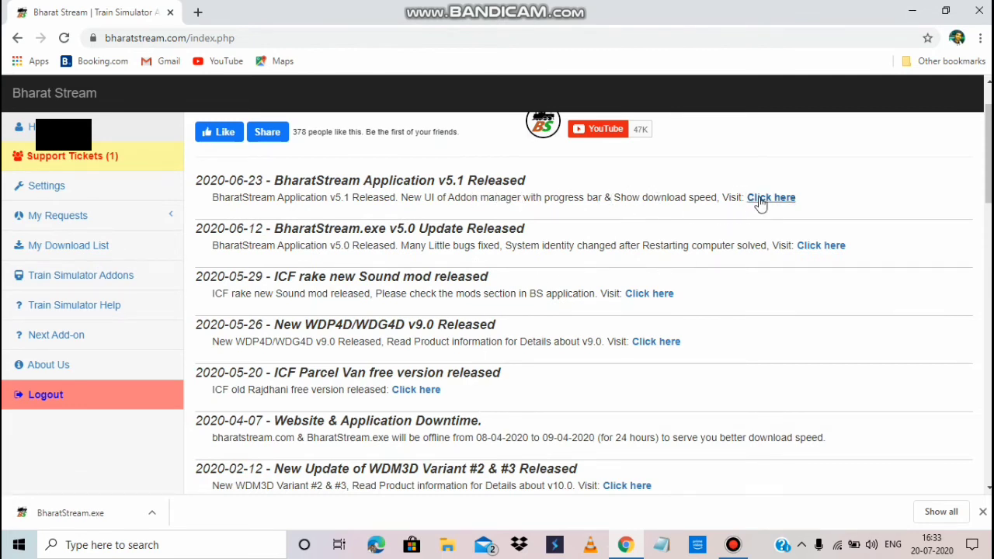
Step: Open the Train Simulator Addons list and browse the available free and premium products
click(69, 284)
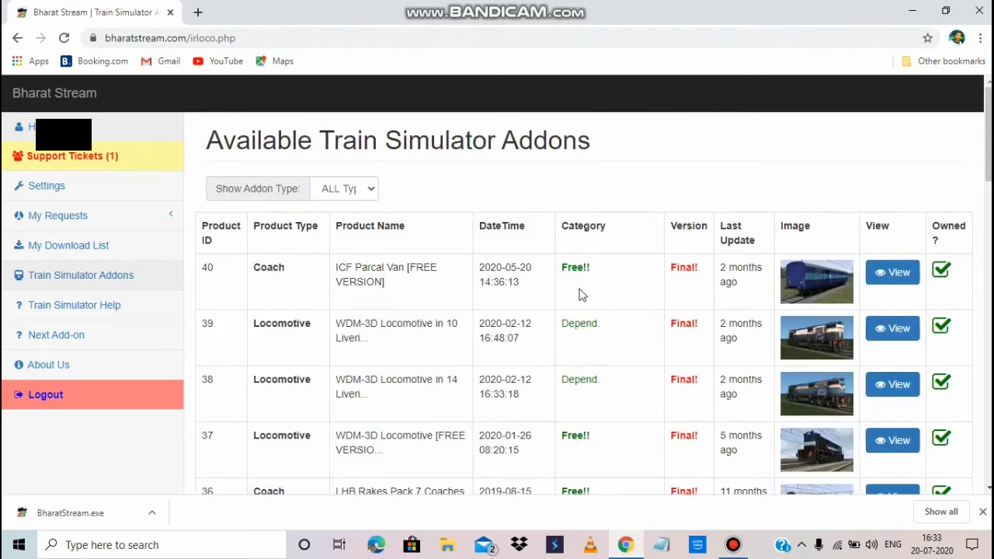
scroll(581, 294, down, 1)
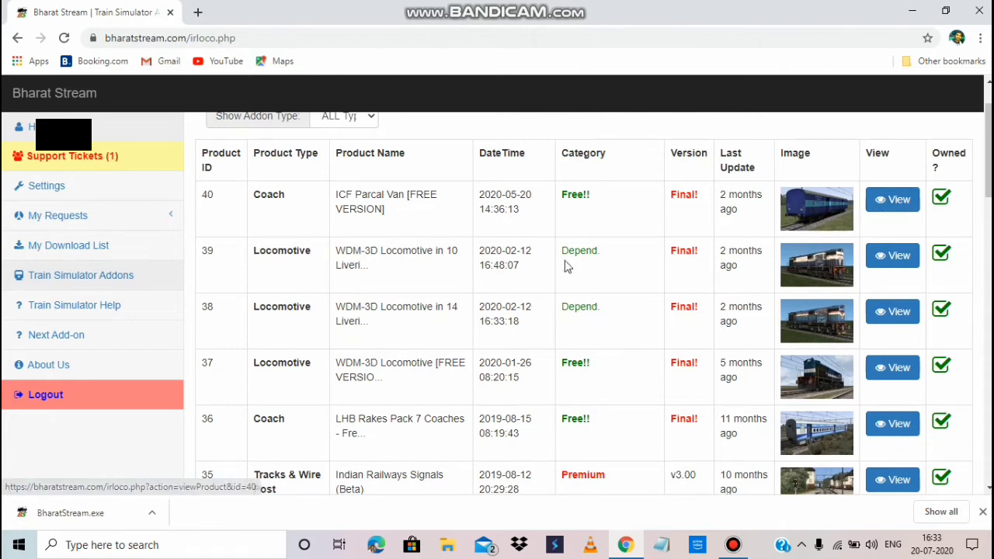
scroll(578, 377, down, 4)
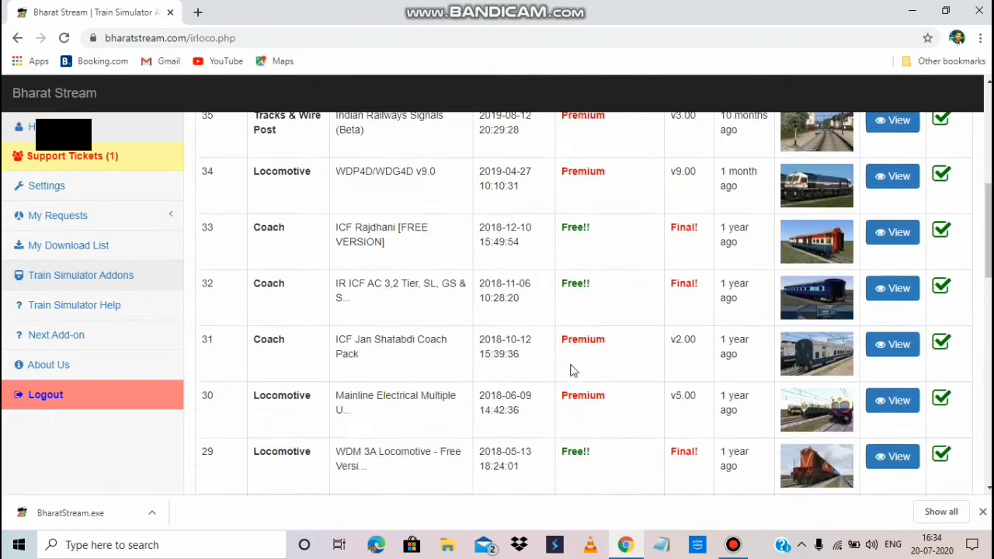
scroll(571, 371, up, 5)
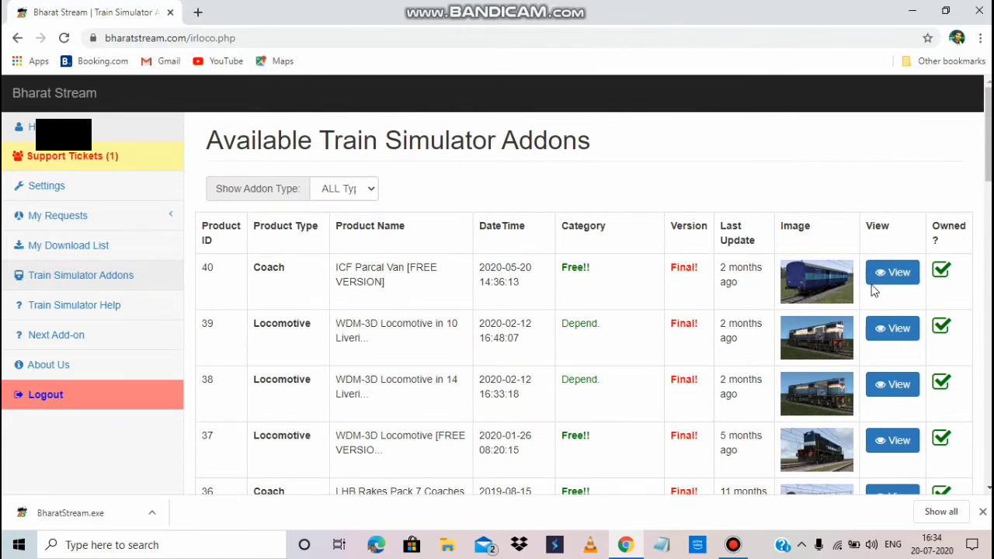
Step: View the product page of the ICF Parcal Van [FREE VERSION] coach and examine its details down to the download entry
click(905, 281)
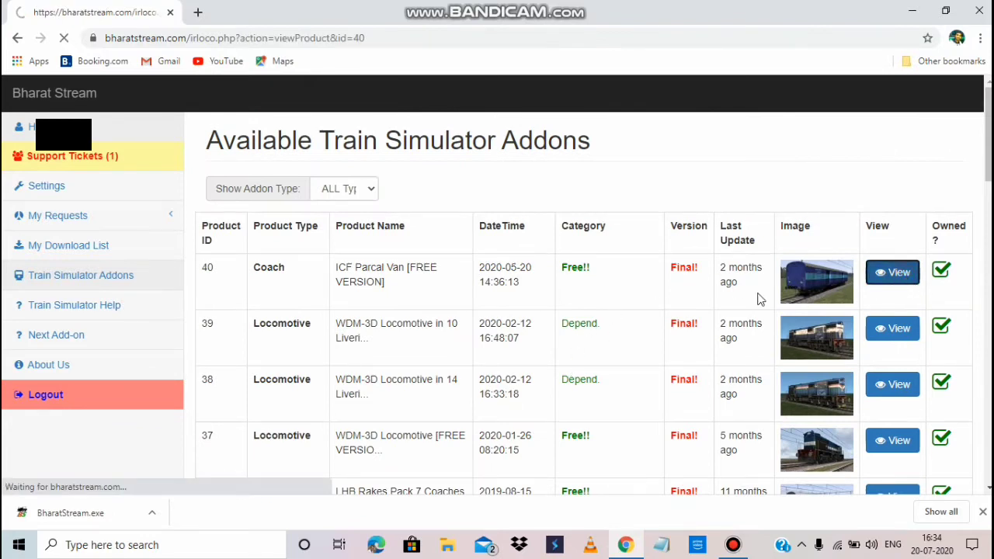
scroll(413, 339, down, 4)
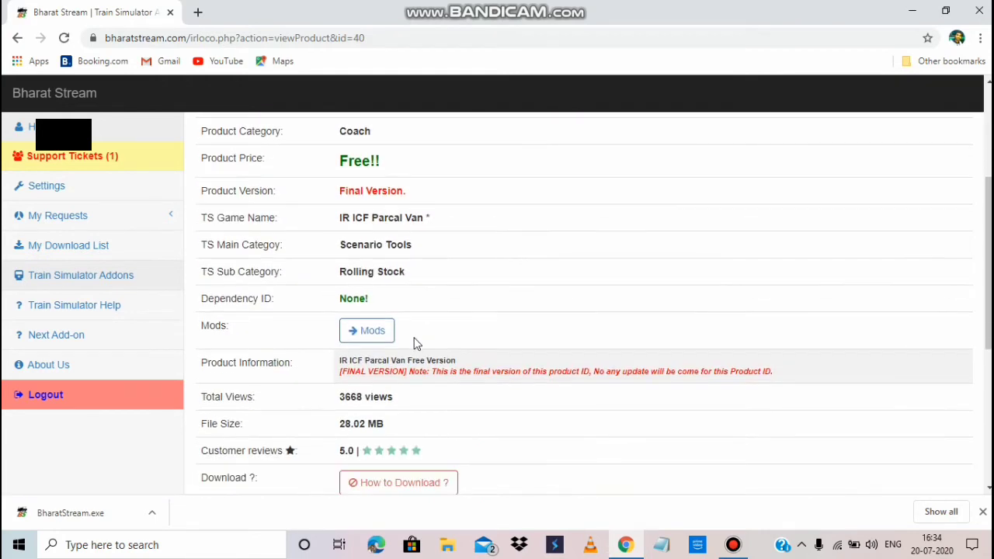
scroll(411, 346, down, 1)
scroll(385, 363, down, 2)
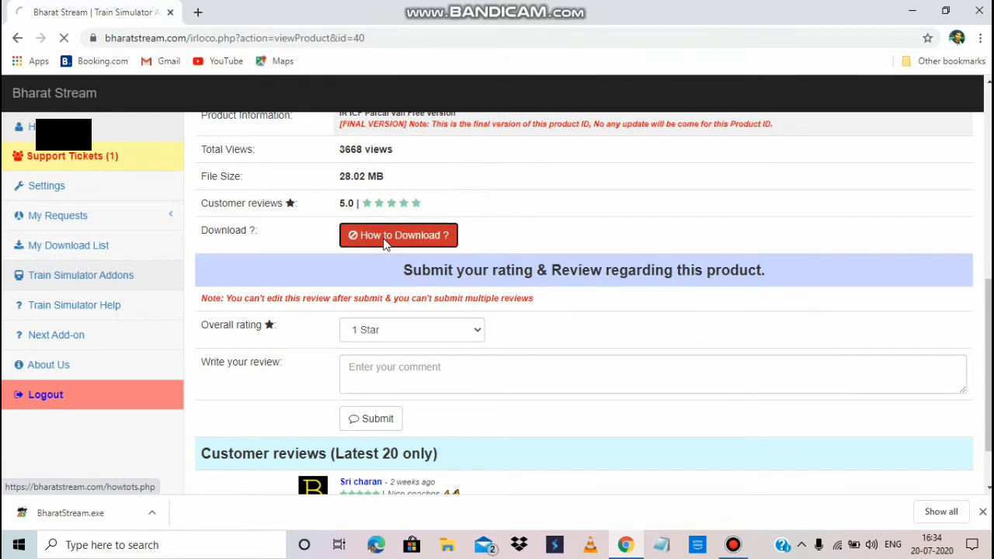
Step: Open the product's How to Download instructions, read the .NET Framework links and BharatStream.exe message box explanations, and minimize the browser
click(383, 241)
scroll(377, 260, down, 3)
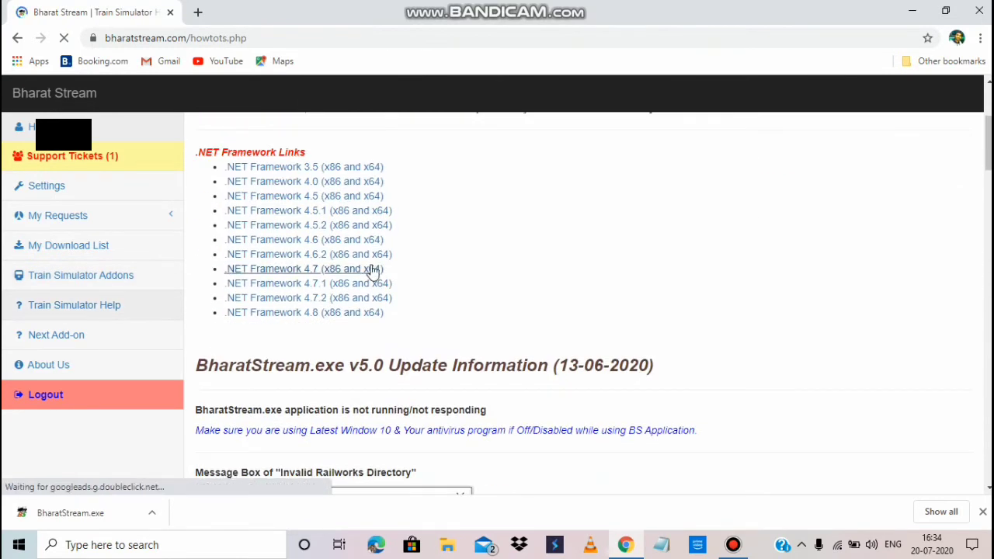
scroll(372, 270, up, 1)
scroll(373, 271, up, 1)
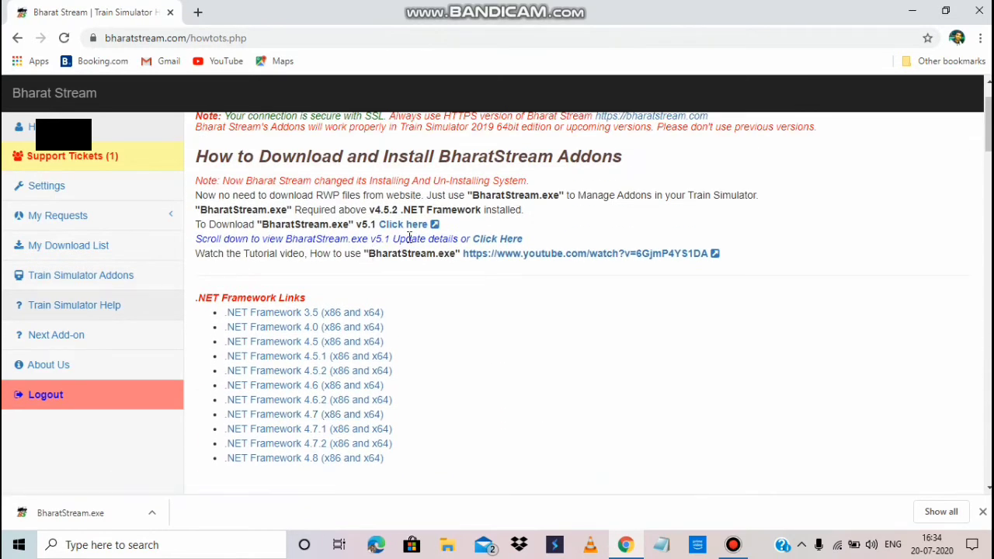
scroll(385, 256, down, 3)
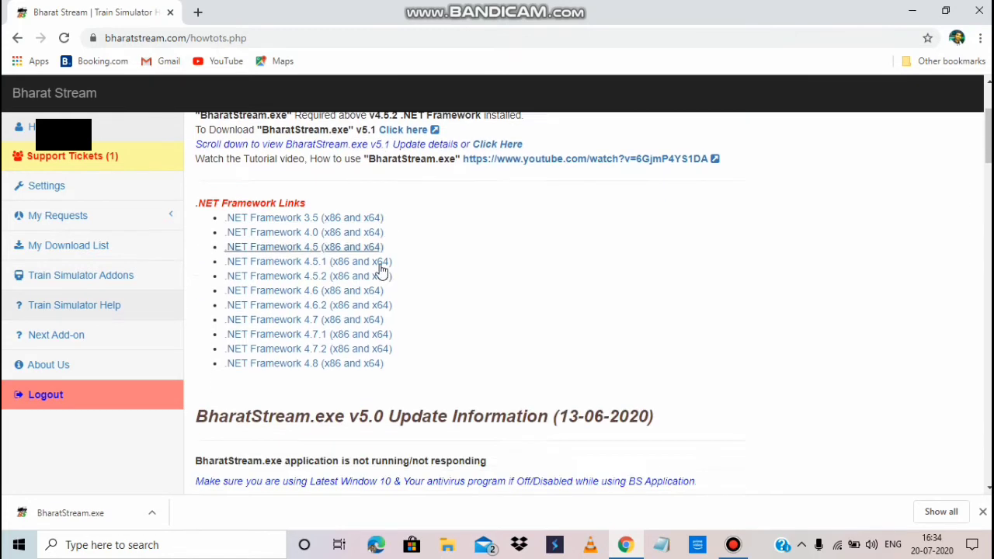
scroll(381, 272, up, 1)
scroll(379, 277, down, 4)
scroll(377, 273, down, 2)
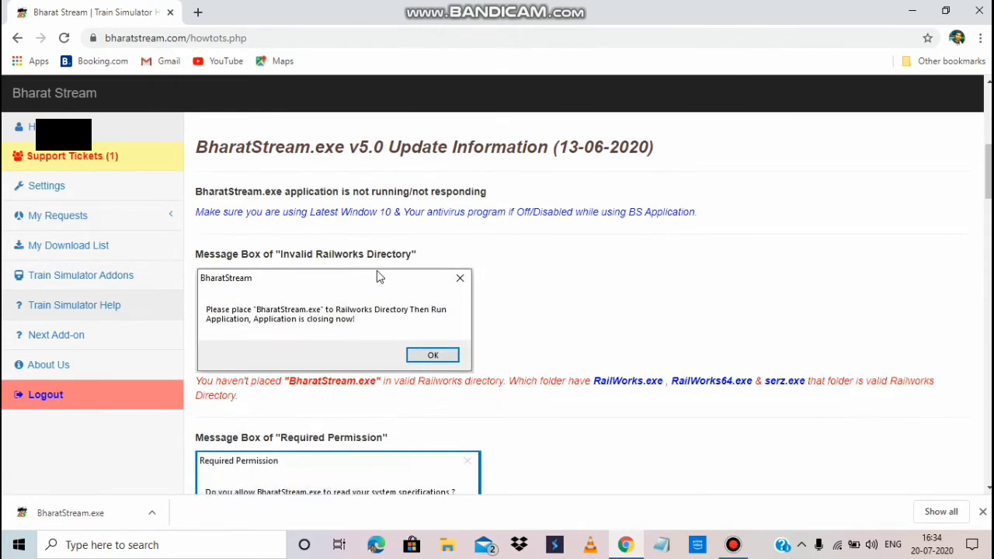
scroll(377, 273, down, 2)
scroll(377, 276, down, 2)
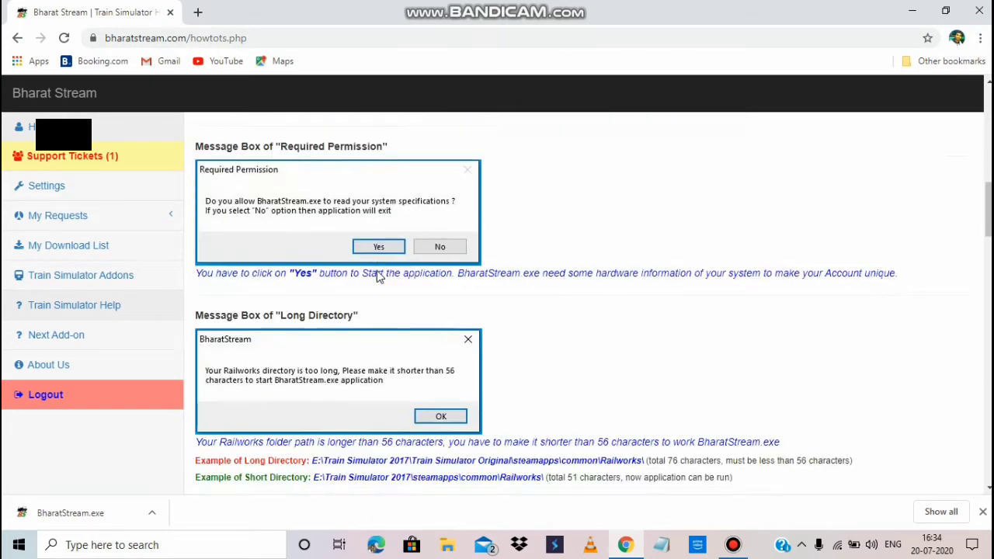
scroll(379, 272, up, 2)
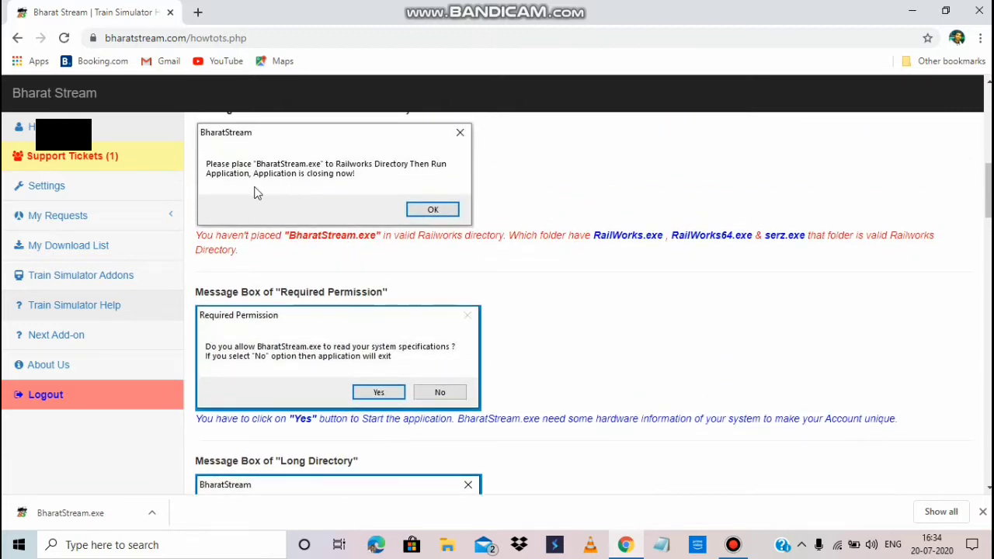
scroll(317, 217, down, 4)
scroll(315, 229, down, 10)
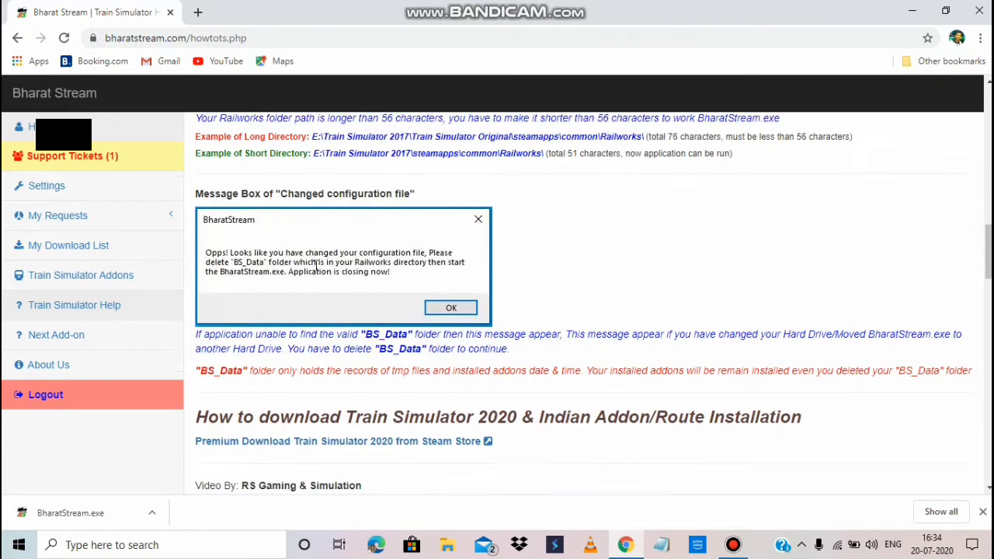
scroll(317, 281, up, 4)
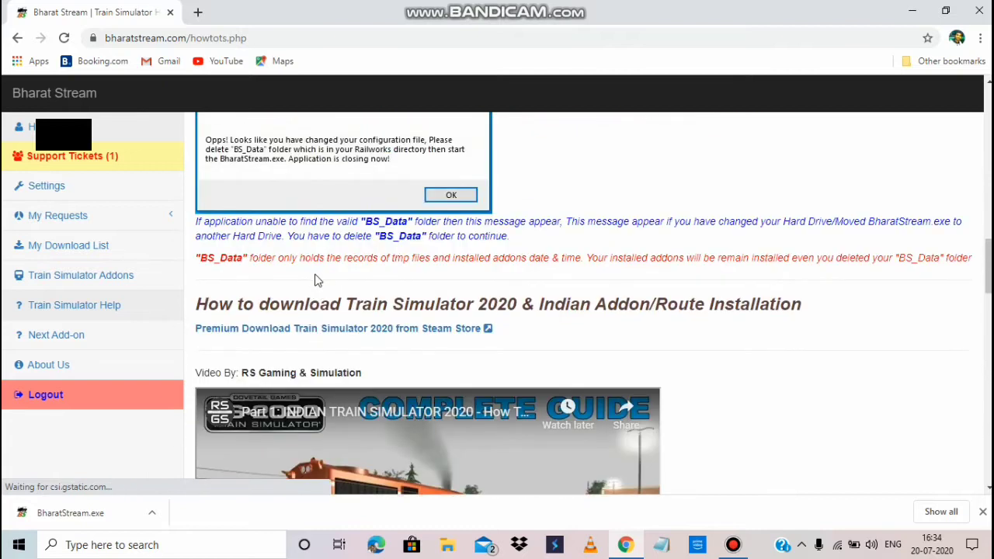
click(624, 546)
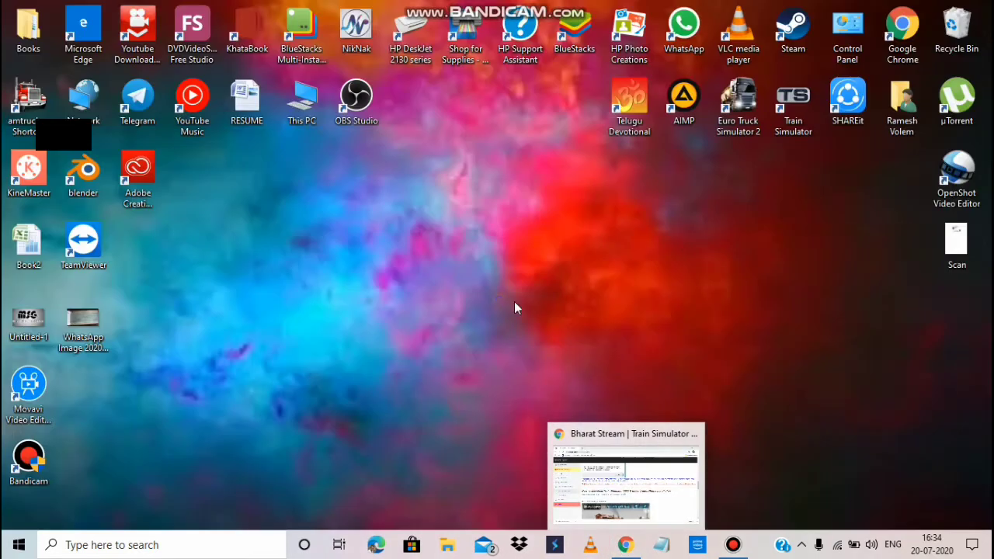
right_click(506, 302)
click(528, 339)
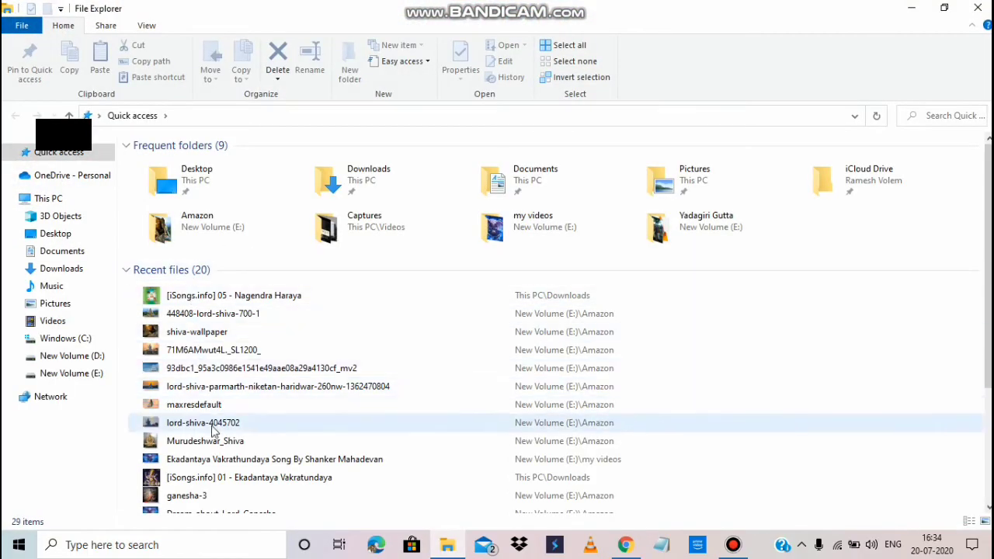
Step: Open the RailWorks folder in File Explorer, under Program Files (x86)\Steam\steamapps\common on drive C
click(82, 339)
double_click(211, 285)
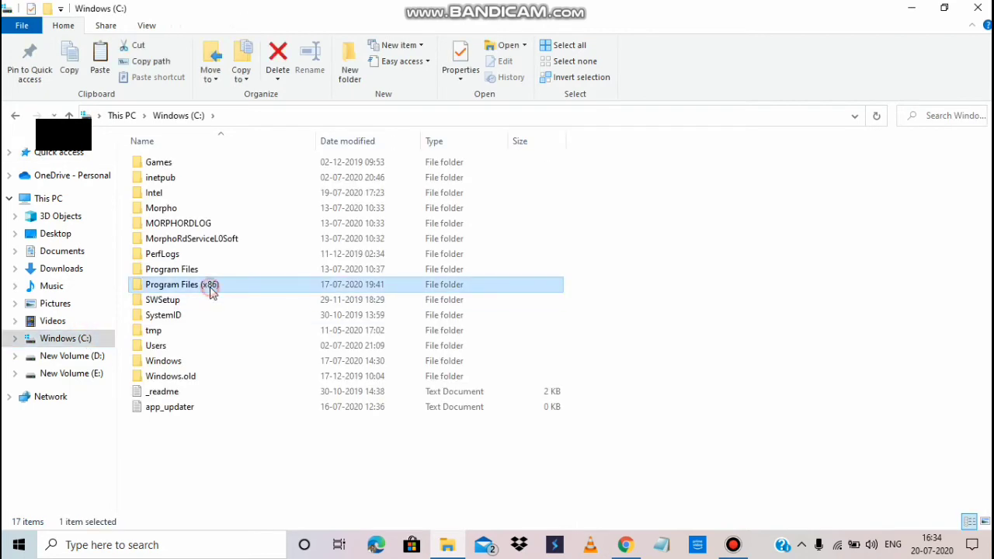
scroll(236, 420, down, 3)
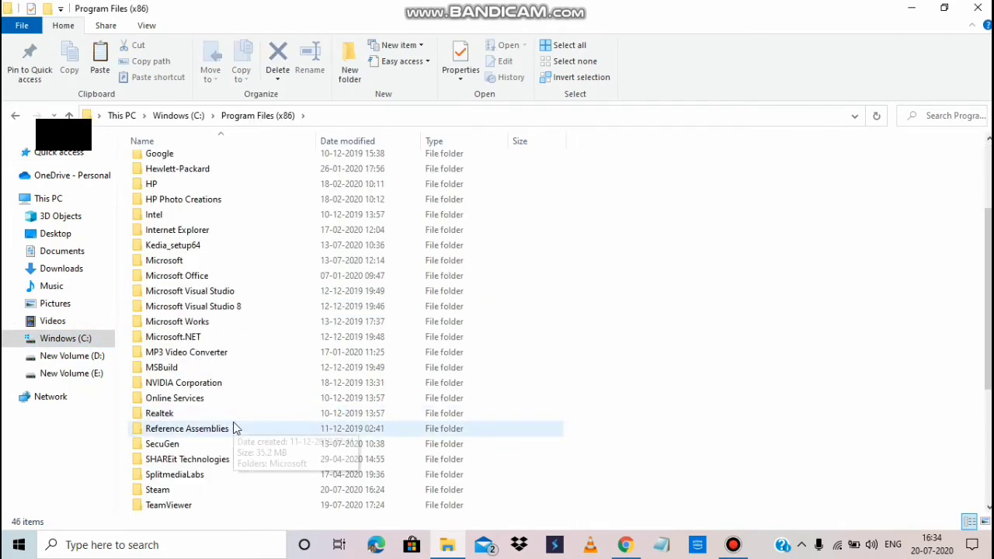
double_click(190, 490)
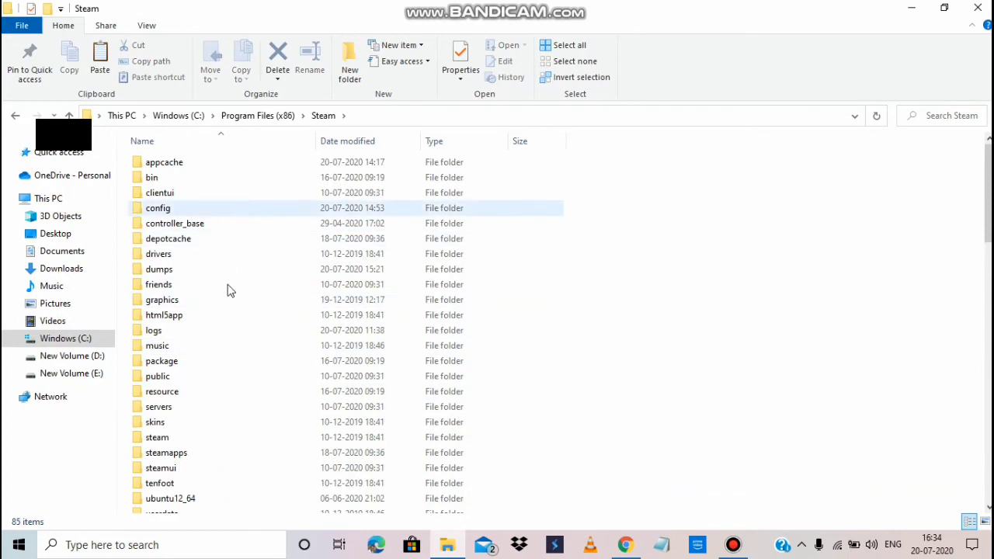
scroll(225, 377, down, 4)
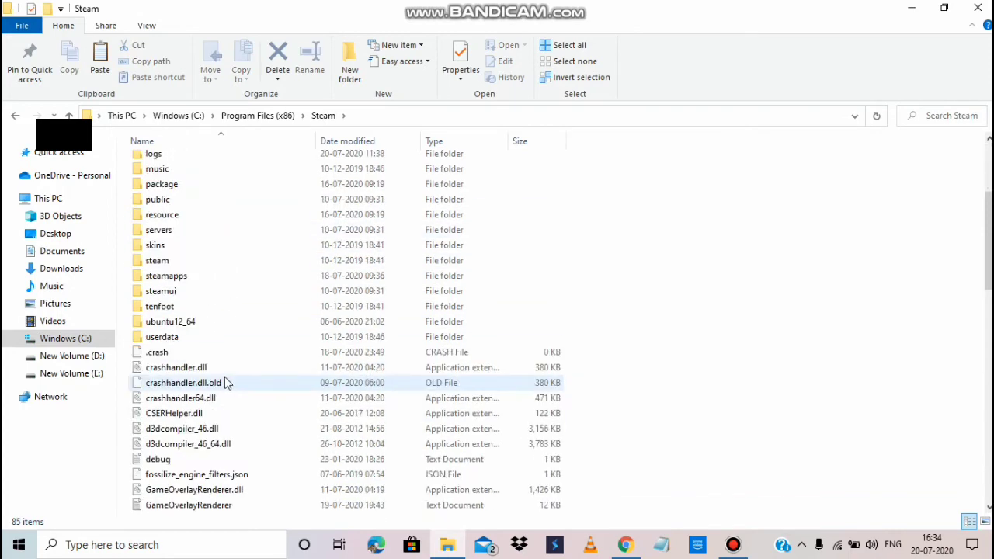
double_click(193, 264)
click(14, 116)
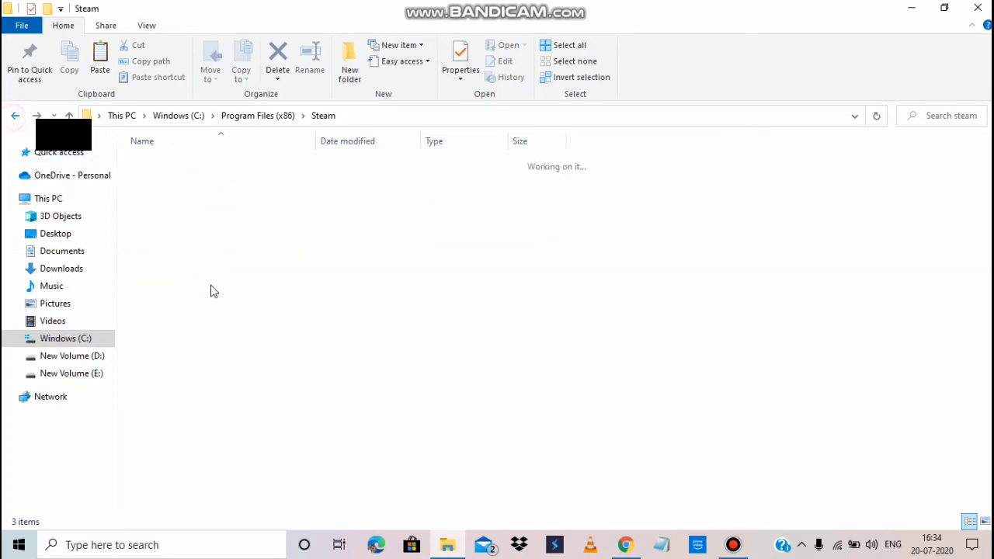
click(196, 453)
double_click(196, 454)
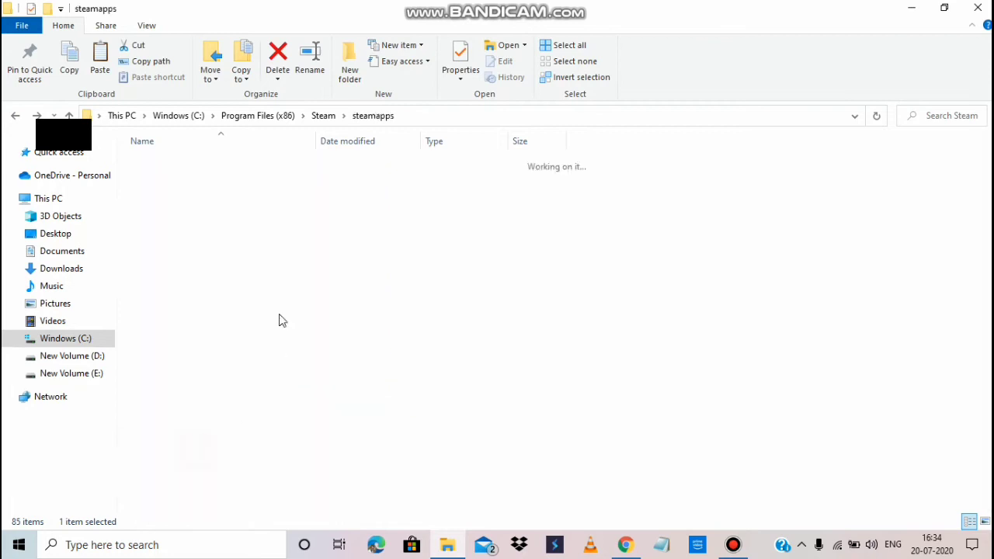
double_click(200, 164)
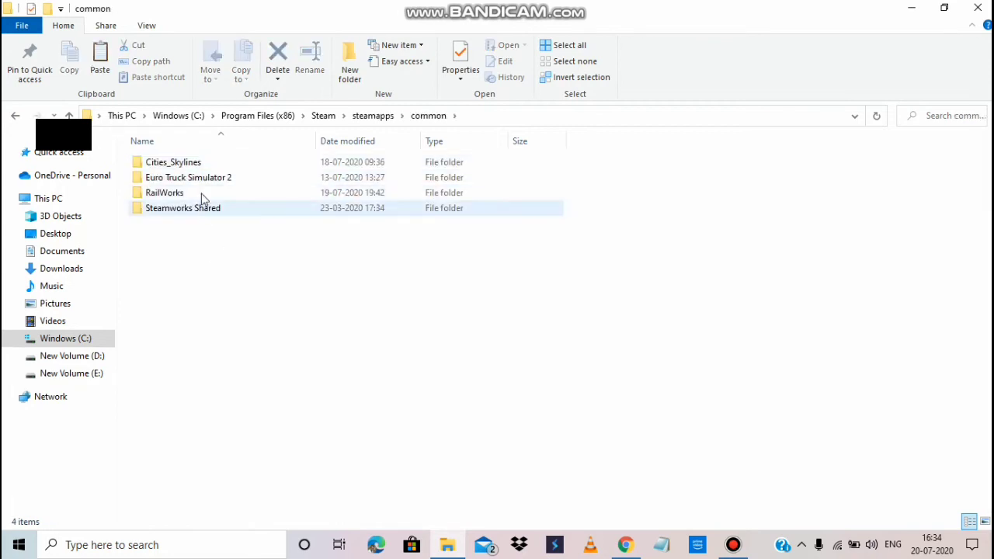
double_click(201, 192)
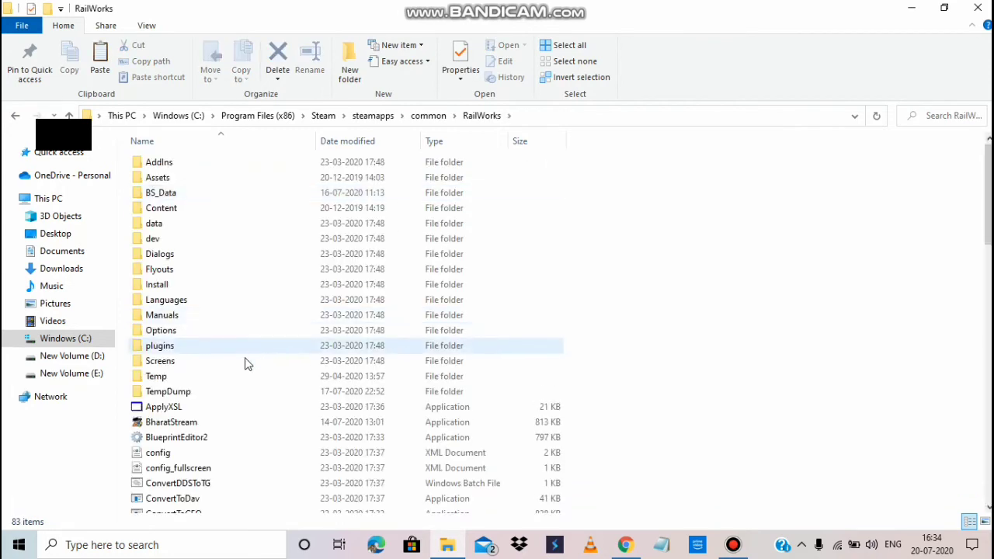
Step: Run the BharatStream application from the RailWorks folder, allow it to read the system specifications, and reposition its login window
double_click(230, 424)
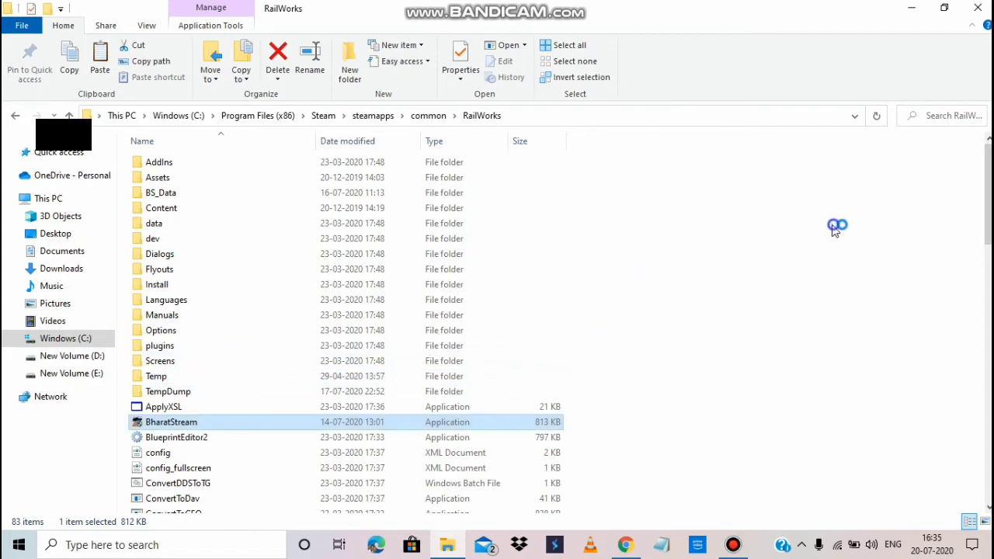
right_click(827, 226)
click(842, 282)
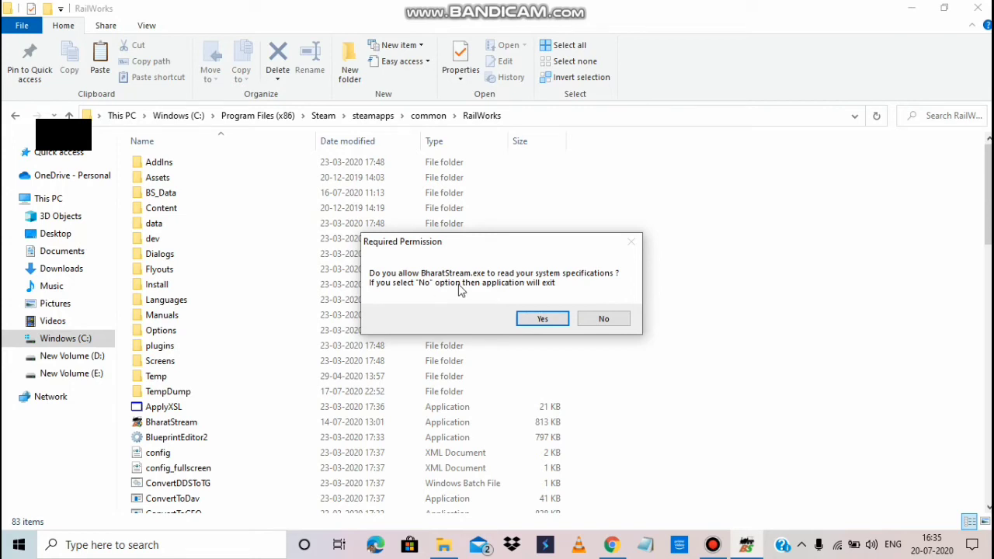
click(554, 326)
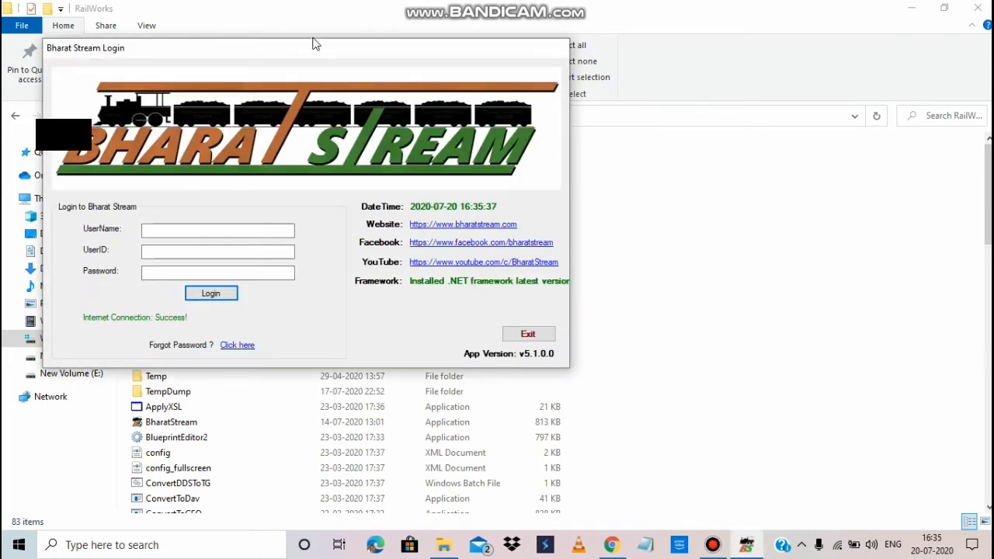
drag(313, 53, 688, 116)
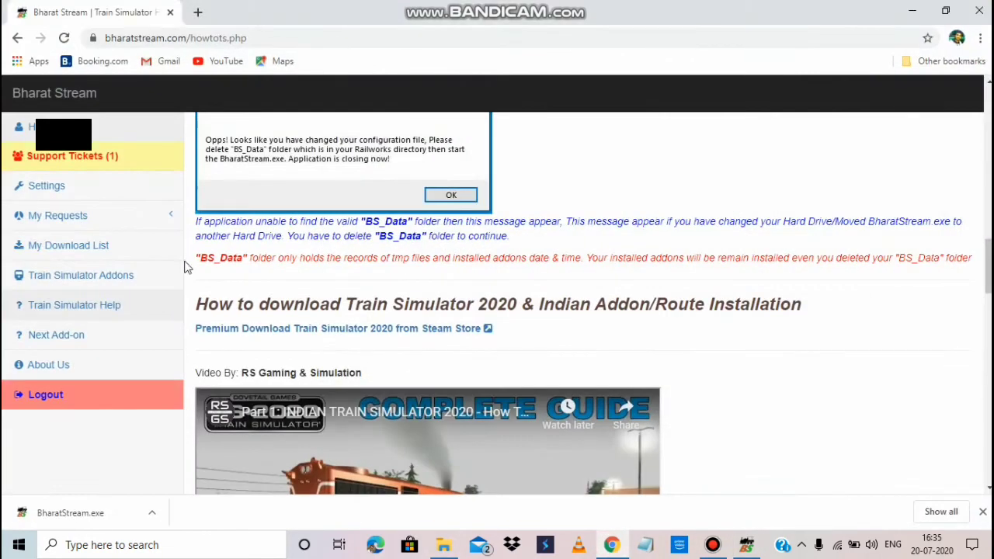
Step: Look up the UserID and UserName in the Bharat Stream website's account settings and submit the application's login form
scroll(115, 347, down, 1)
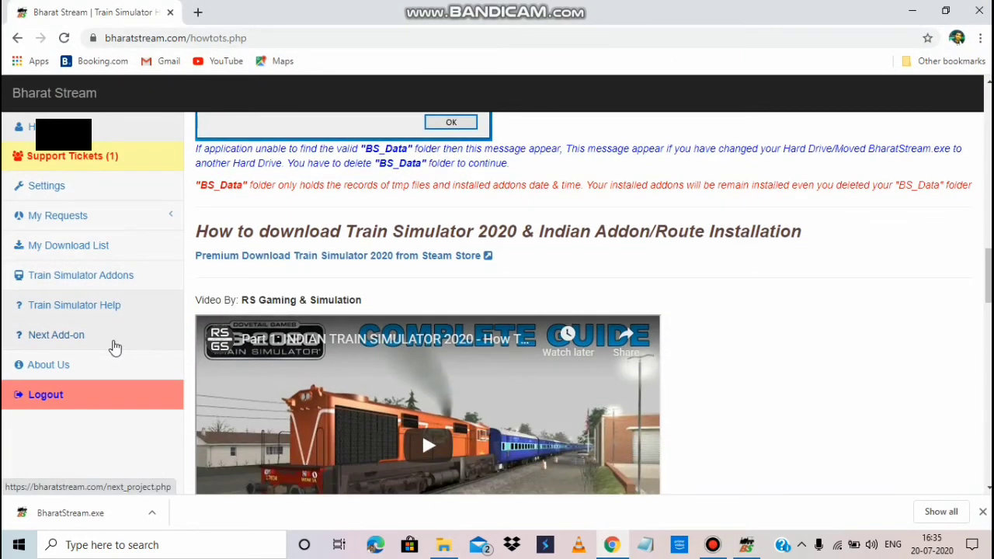
click(742, 546)
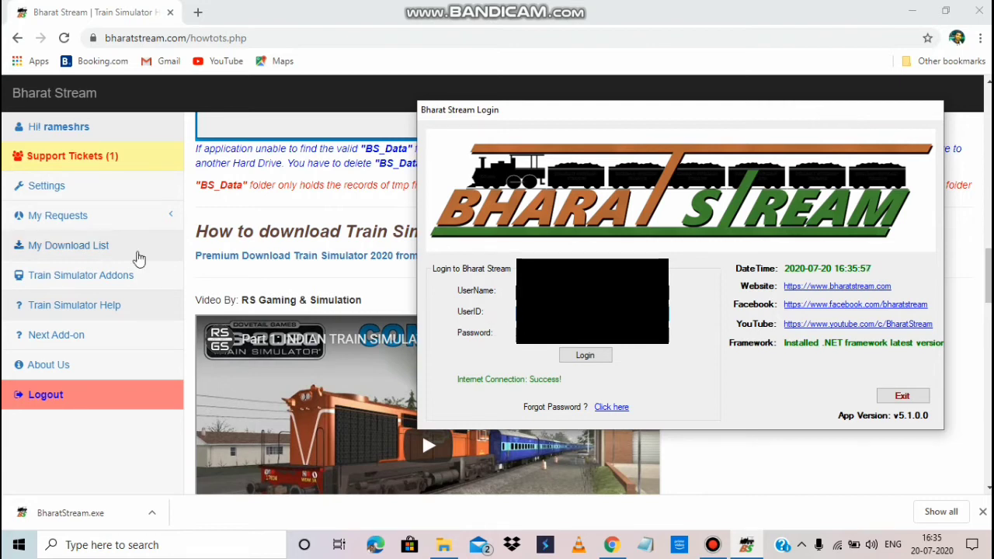
click(68, 190)
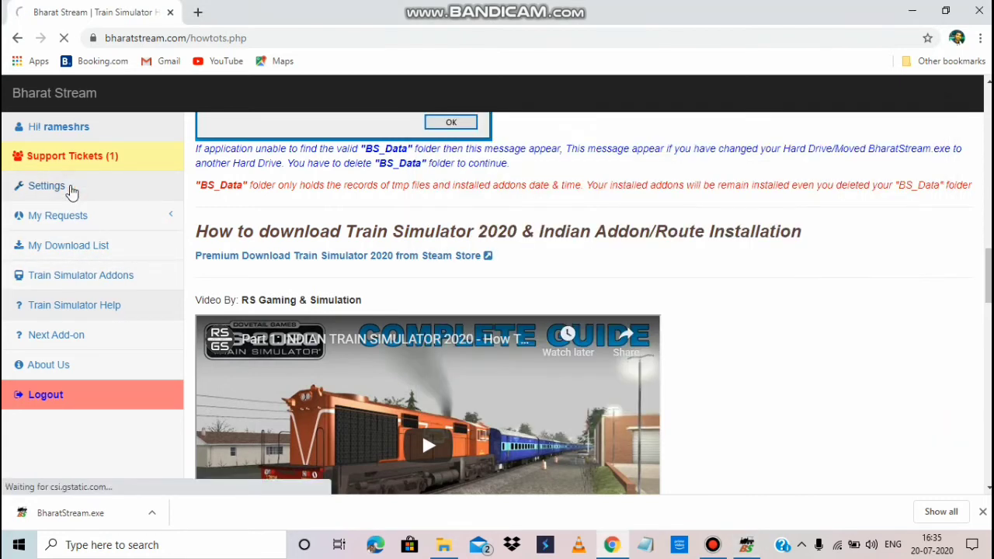
scroll(395, 313, down, 4)
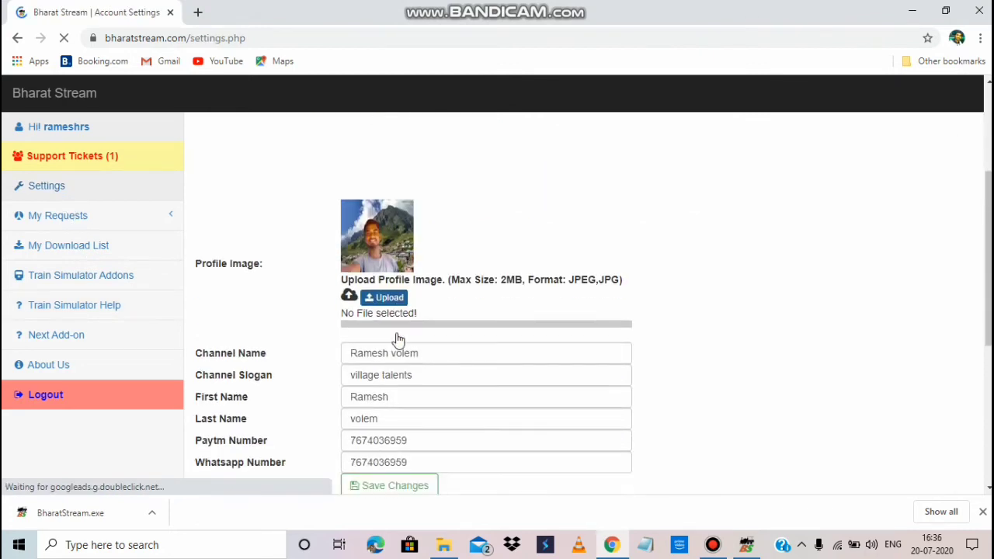
scroll(392, 344, down, 3)
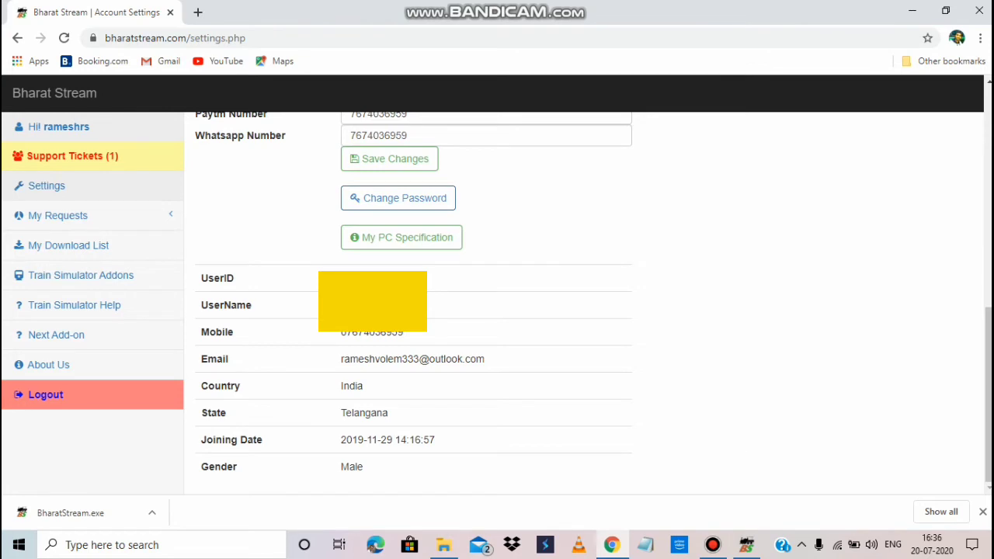
click(746, 544)
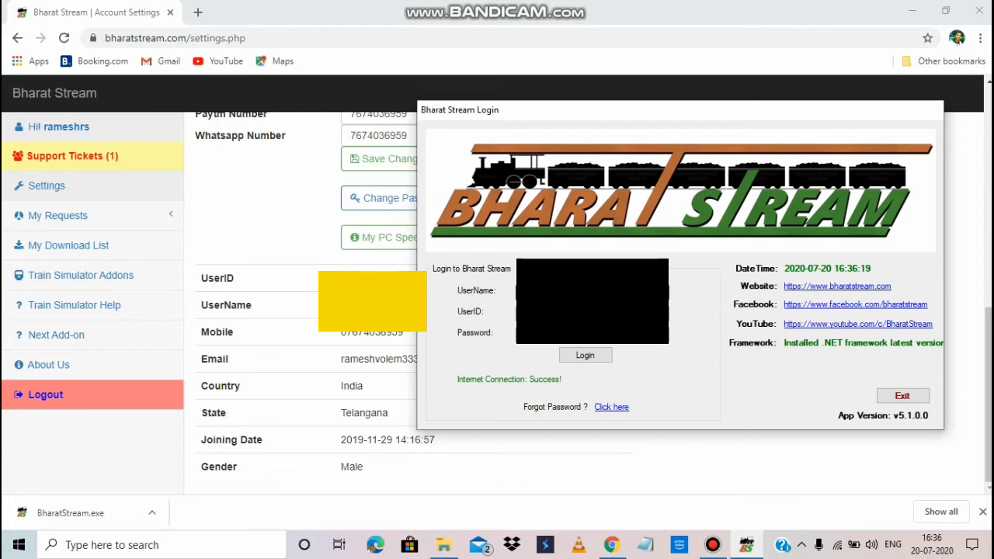
click(599, 356)
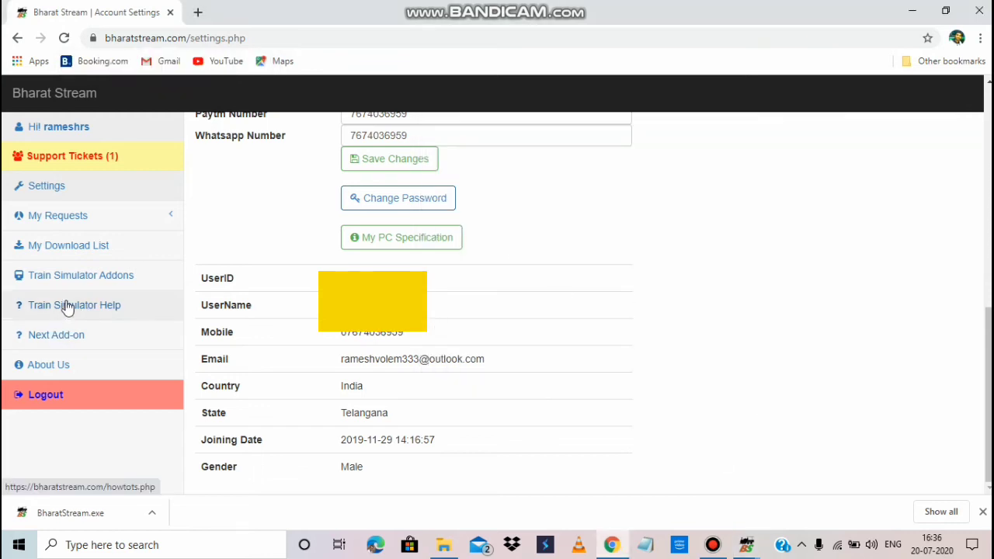
Step: Open the Train Simulator Addons list on the website and examine the product categories down to the older packs and routes
click(83, 269)
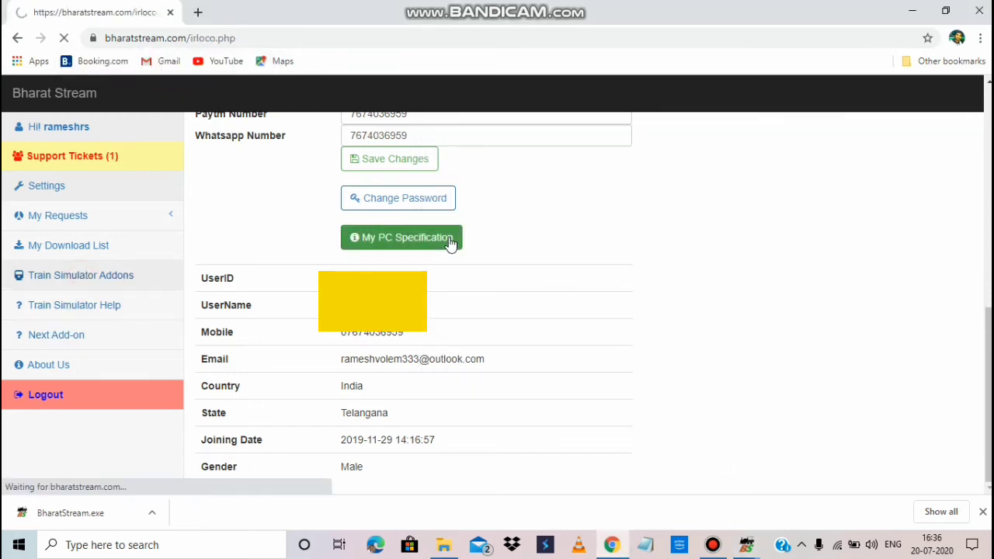
scroll(628, 333, down, 4)
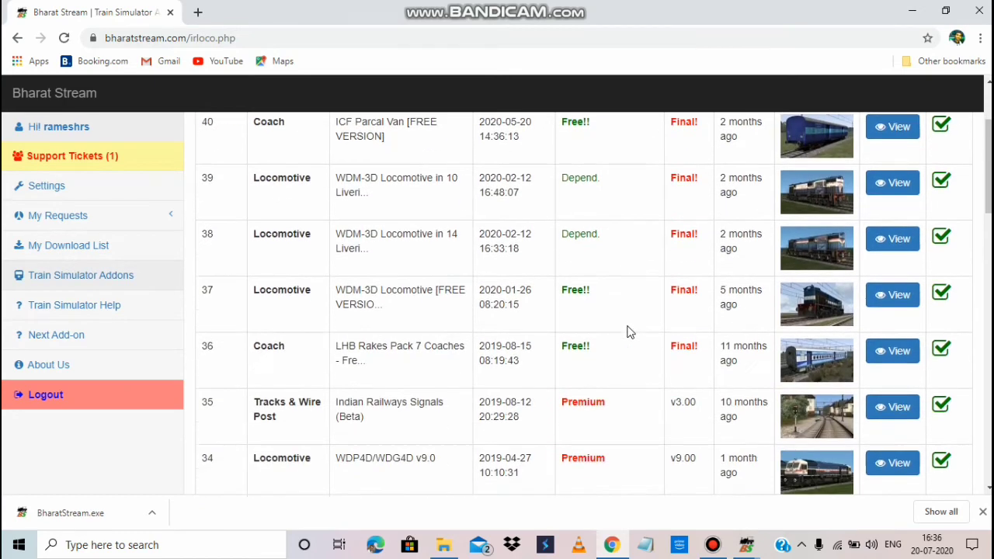
scroll(628, 333, up, 4)
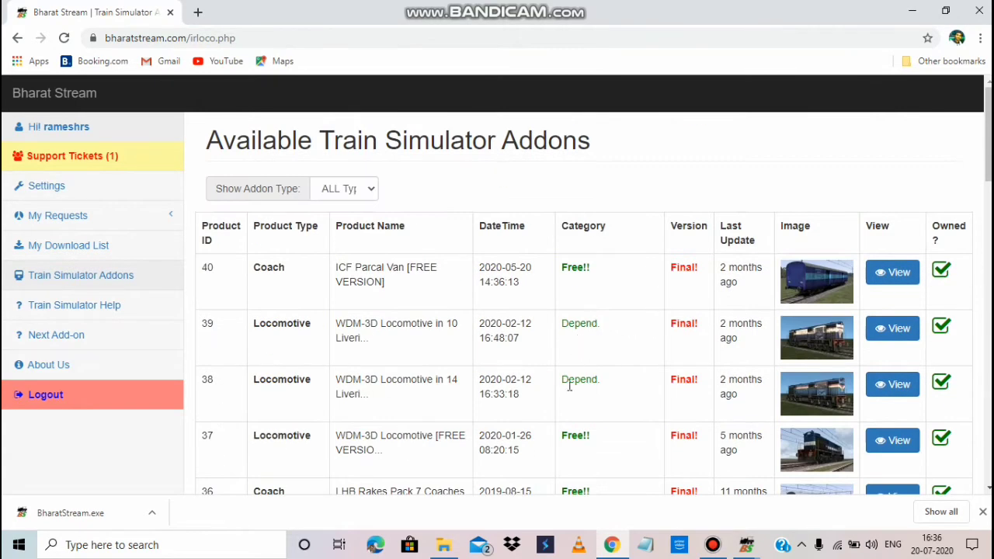
scroll(579, 394, down, 3)
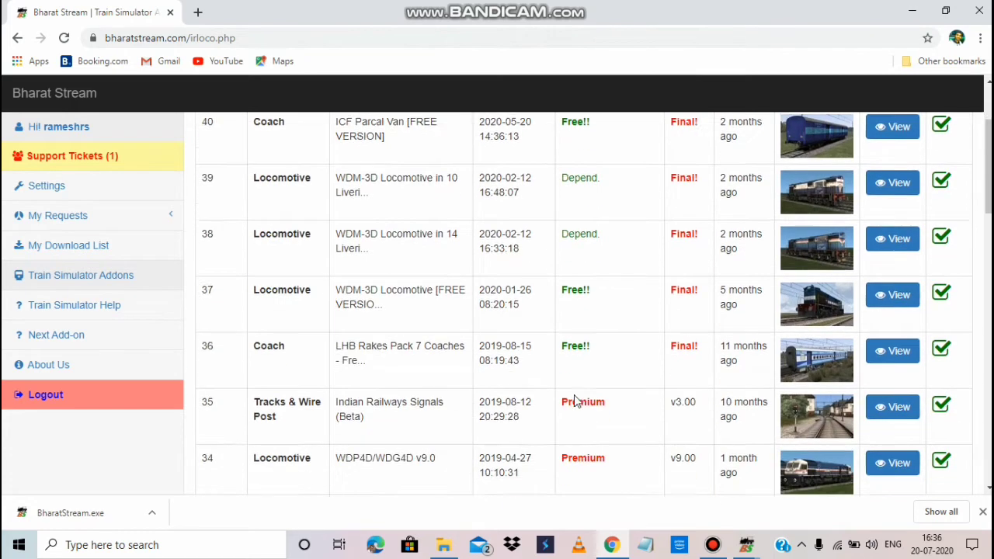
scroll(588, 380, down, 4)
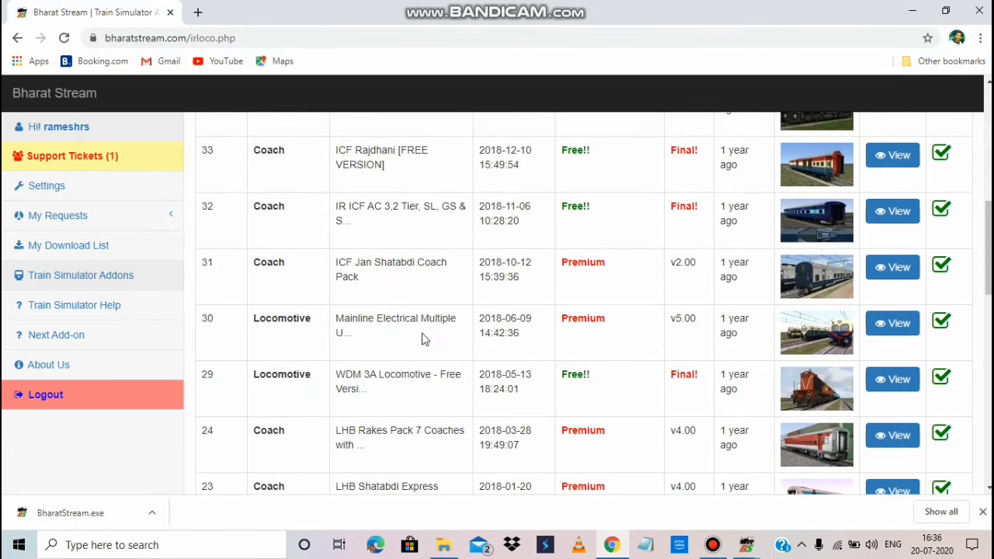
scroll(424, 347, down, 2)
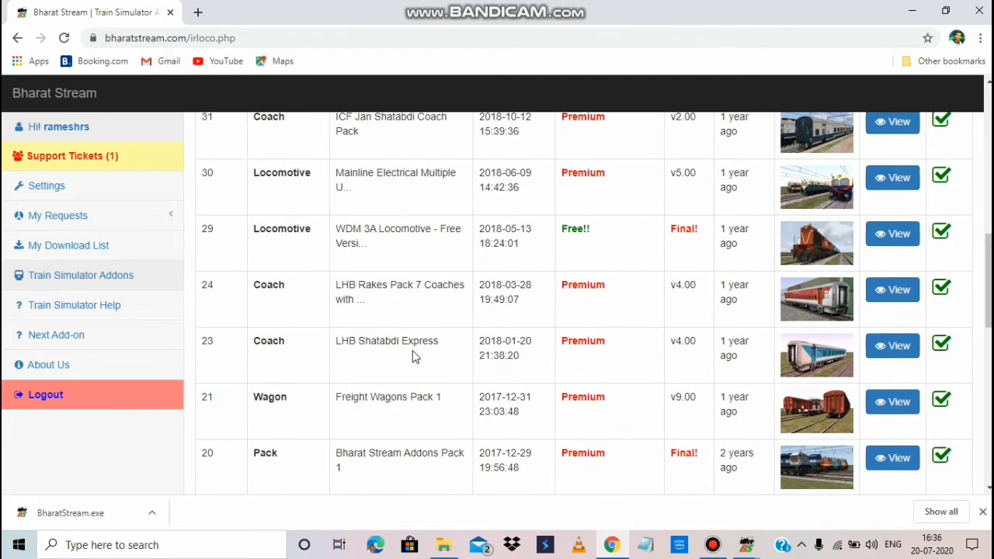
scroll(413, 355, down, 1)
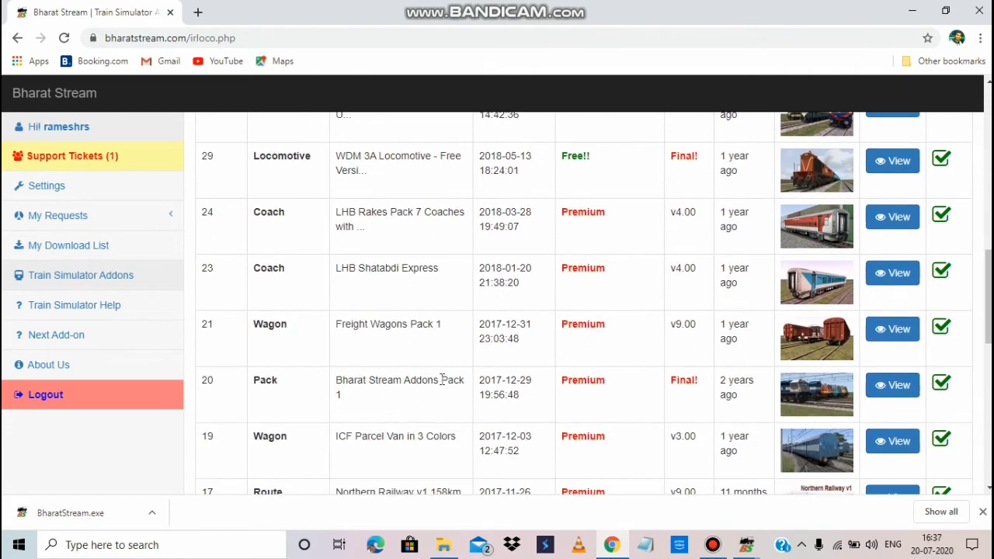
scroll(446, 398, down, 2)
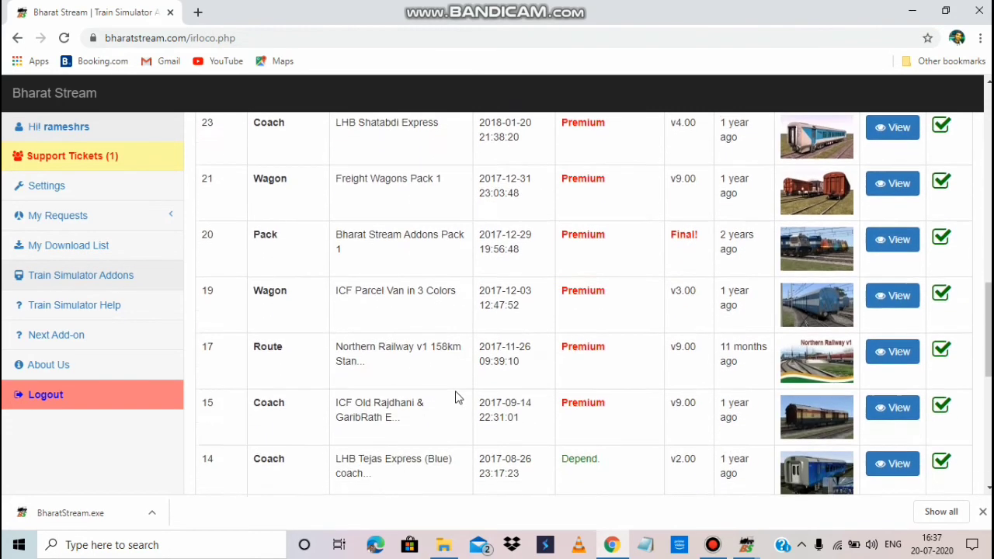
Step: View the Bharat Stream Addons Pack 1 product page and examine its included add-ons, final price and download entry
click(884, 254)
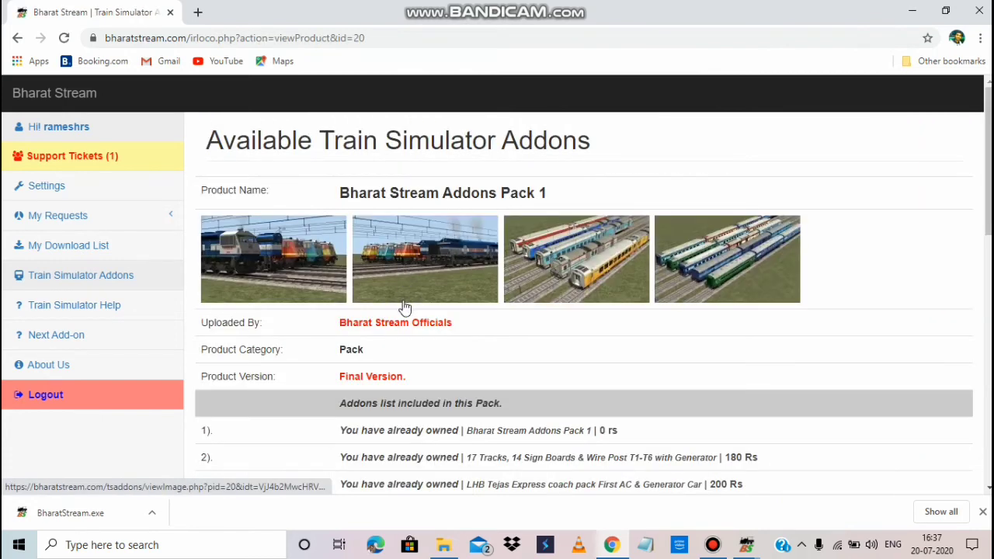
scroll(404, 308, down, 4)
scroll(401, 308, down, 2)
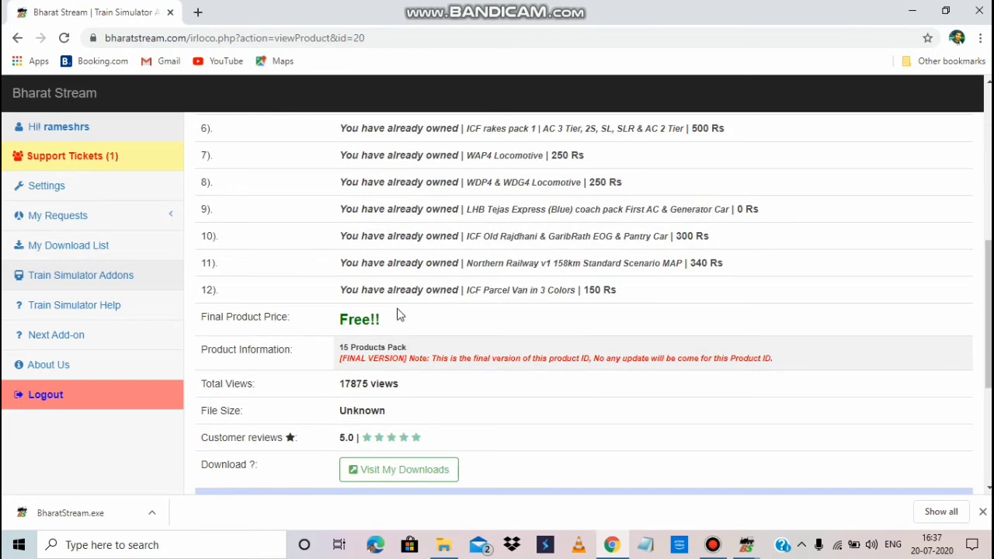
scroll(397, 314, down, 2)
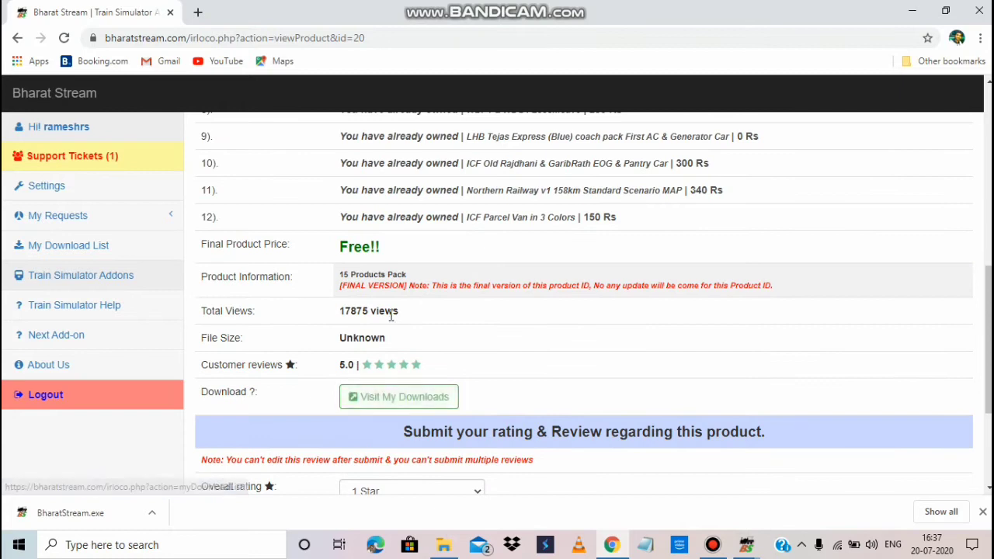
scroll(437, 328, down, 1)
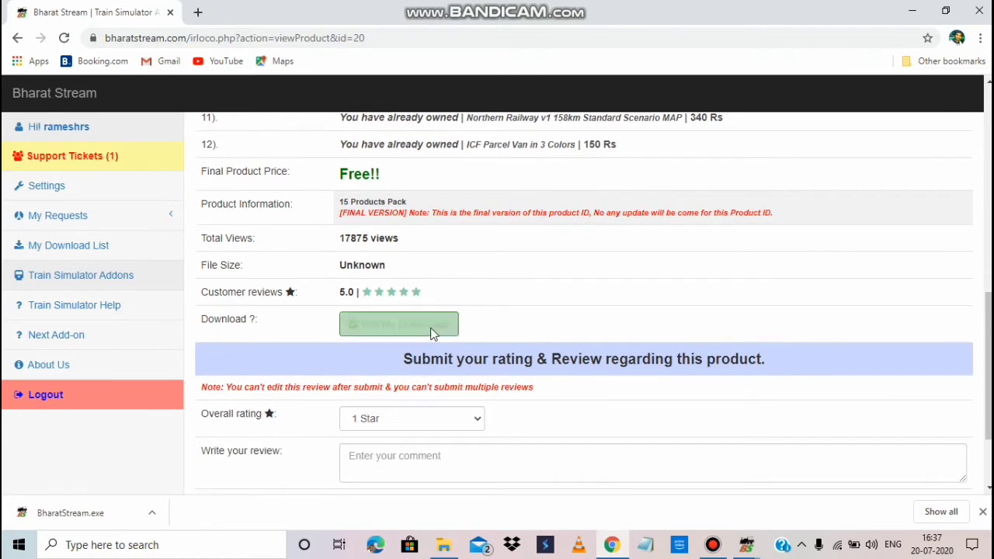
scroll(435, 331, up, 3)
scroll(431, 334, up, 2)
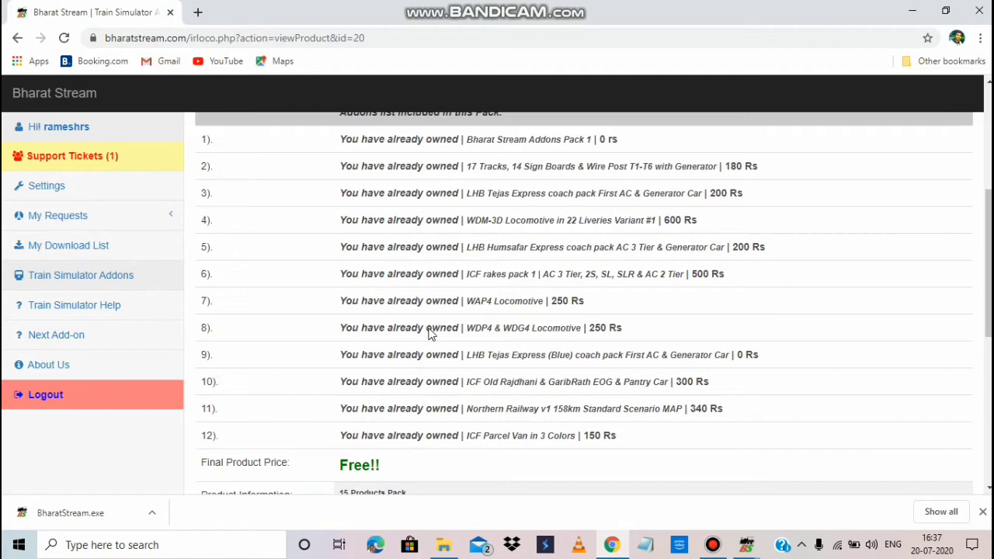
scroll(431, 334, down, 1)
Step: Return to the available add-ons list and look through the remaining coaches, wagons, routes and locomotives
click(16, 39)
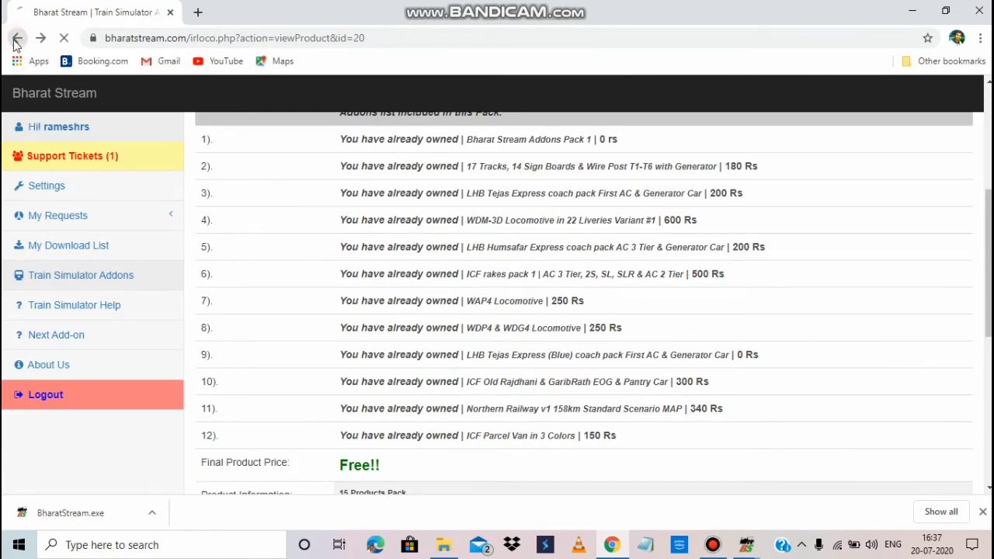
scroll(733, 342, down, 6)
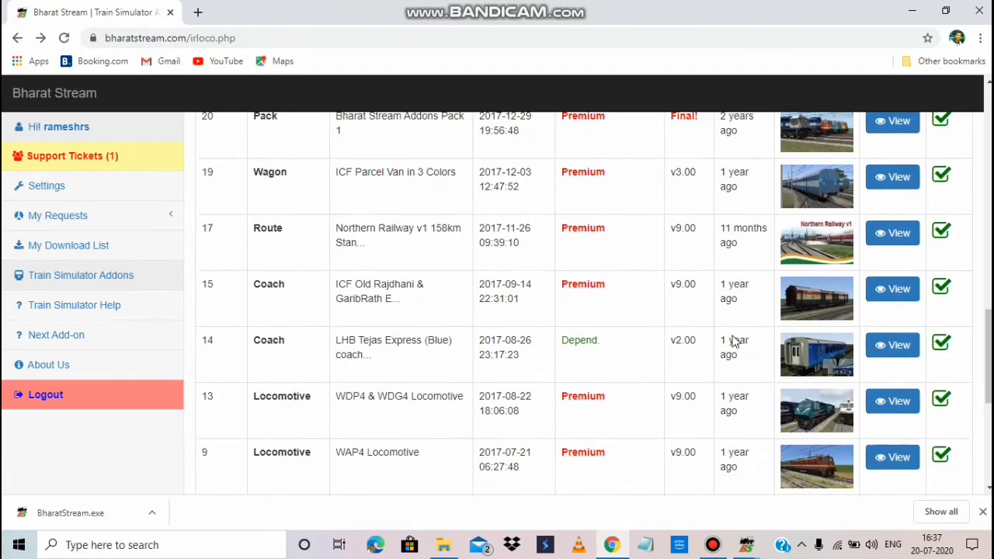
scroll(734, 342, up, 9)
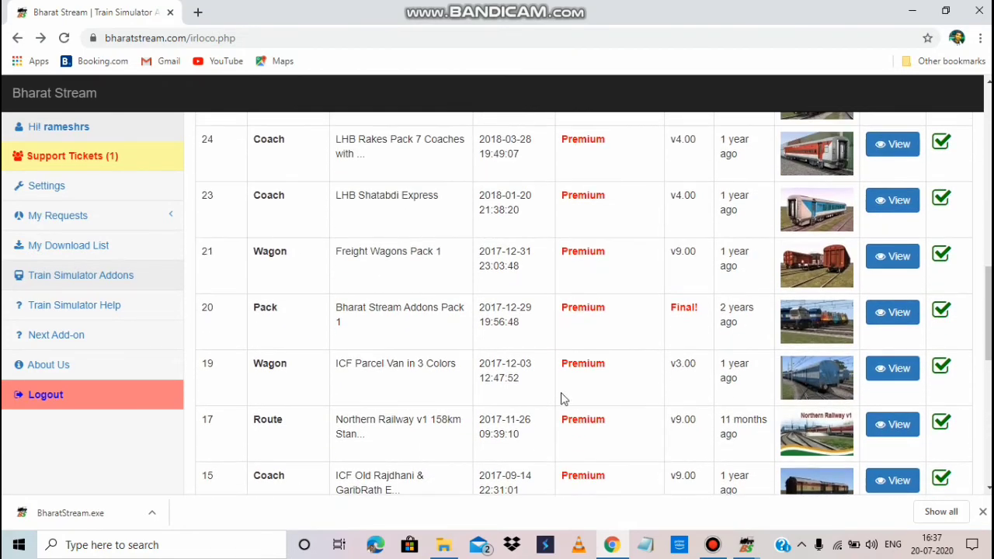
Step: Look back through the locomotives and coaches in the website's add-on list and check the add-on manager's pending login
scroll(562, 400, up, 7)
scroll(563, 399, up, 3)
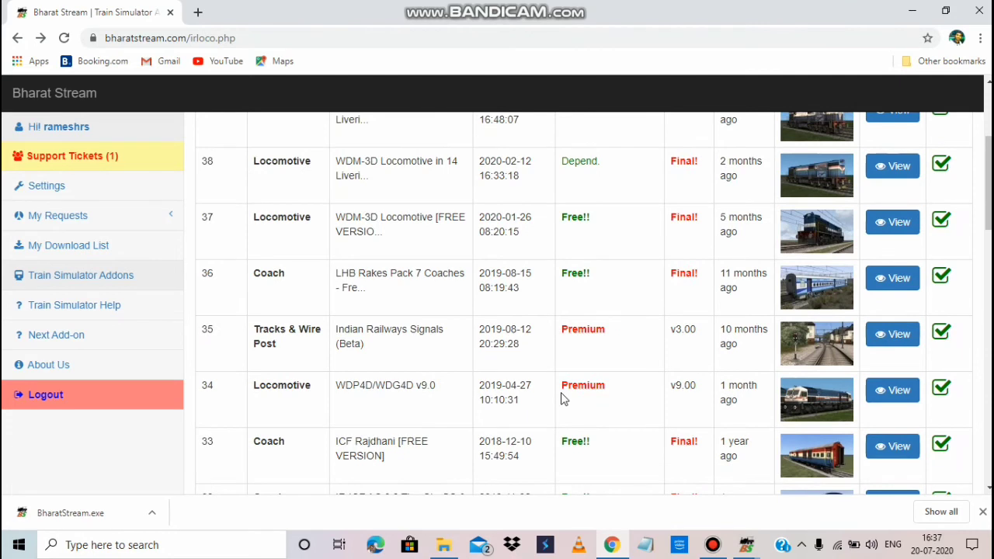
click(625, 550)
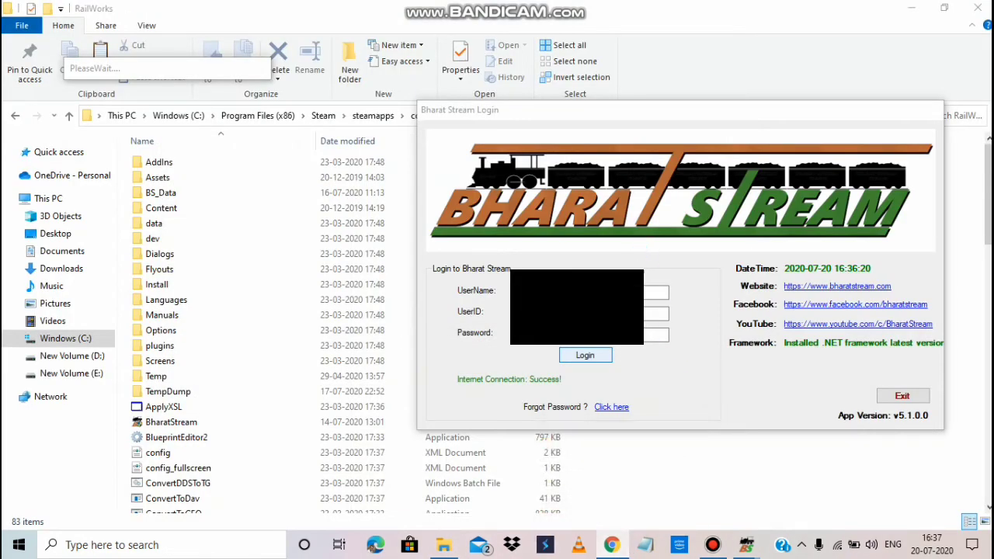
click(613, 544)
scroll(336, 248, up, 2)
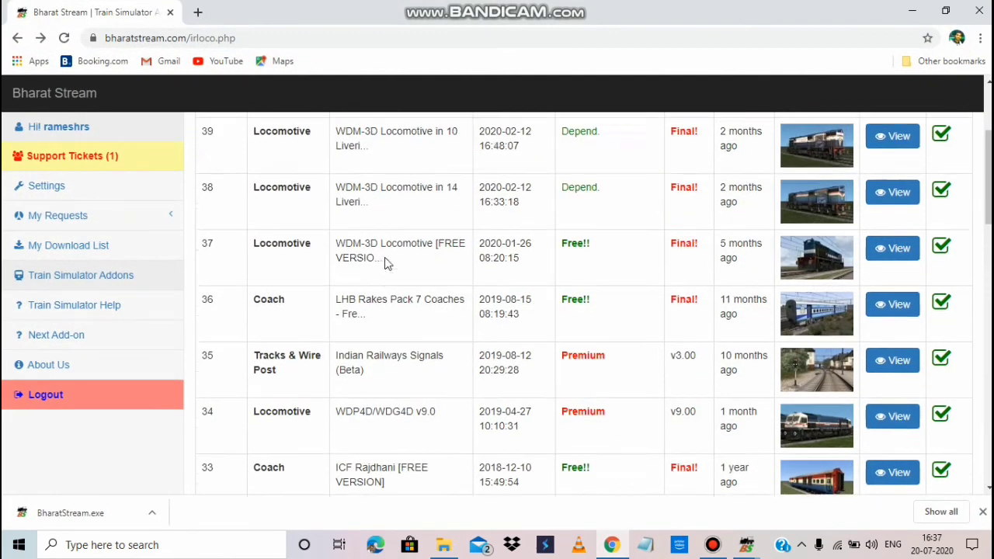
scroll(385, 262, down, 2)
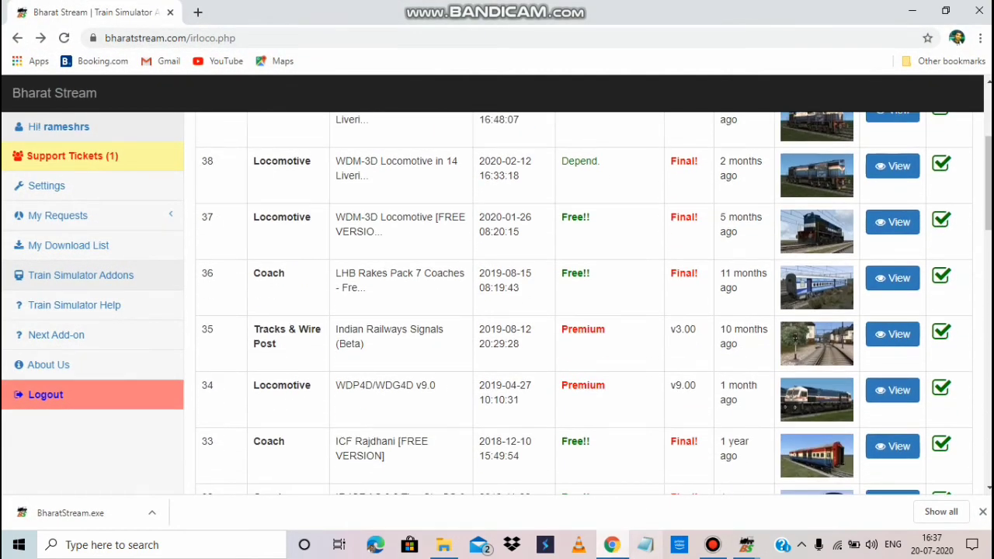
Step: Minimize the browser and the RailWorks folder window so that only the Bharat Stream login window stays on the desktop
click(614, 547)
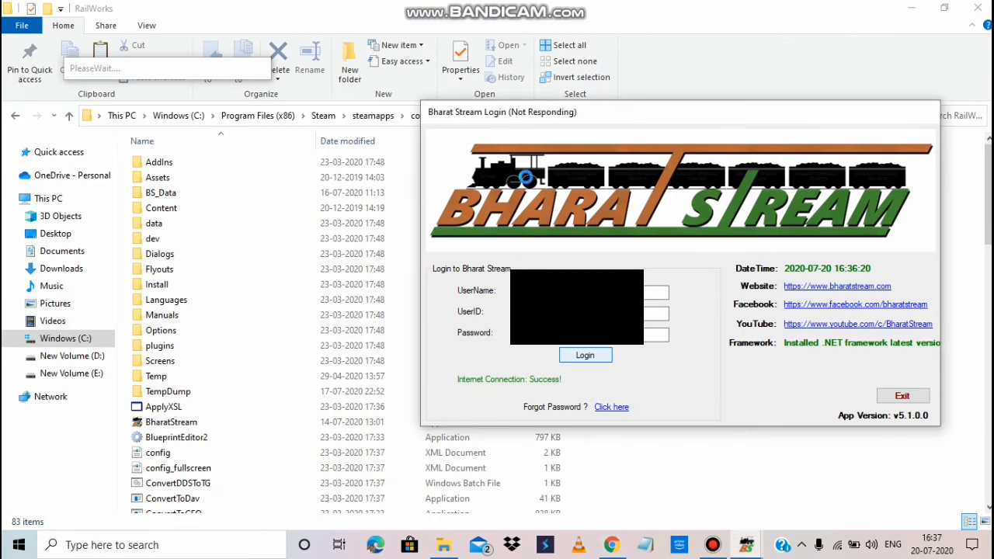
click(611, 548)
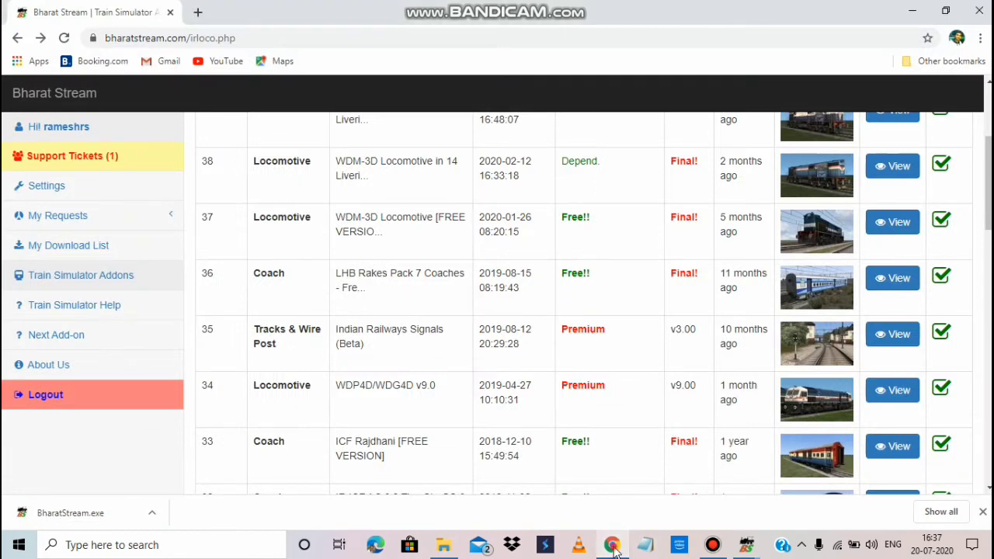
click(611, 547)
click(444, 544)
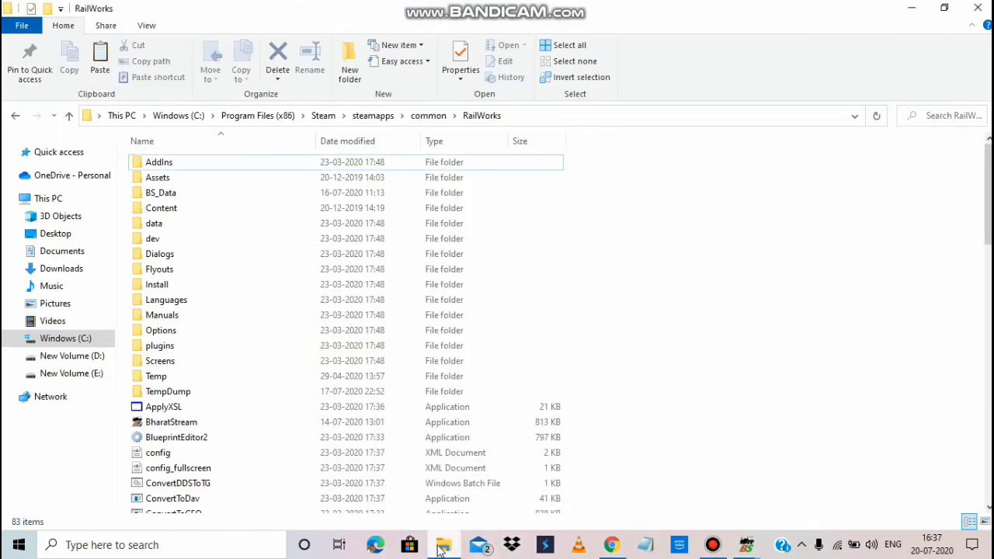
click(443, 544)
right_click(269, 204)
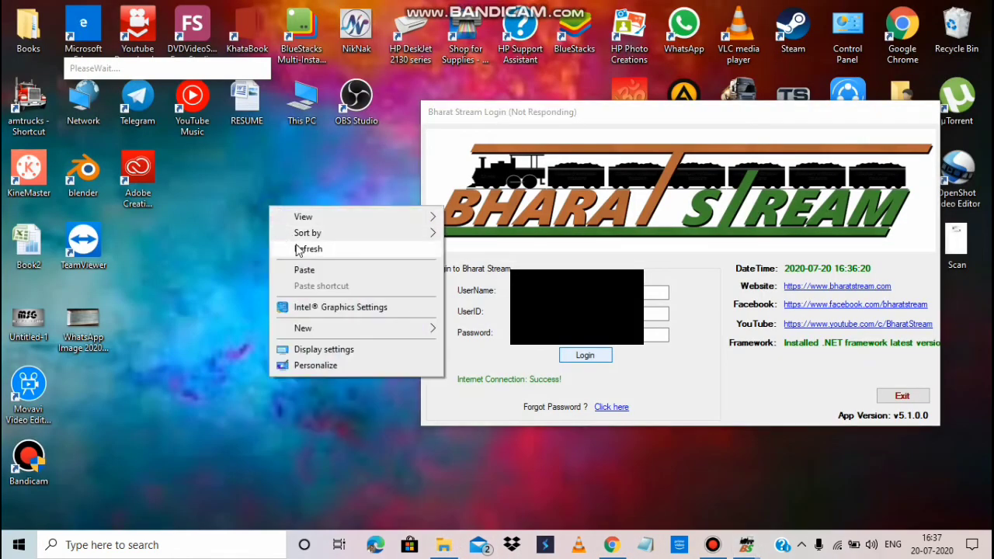
click(296, 248)
right_click(250, 205)
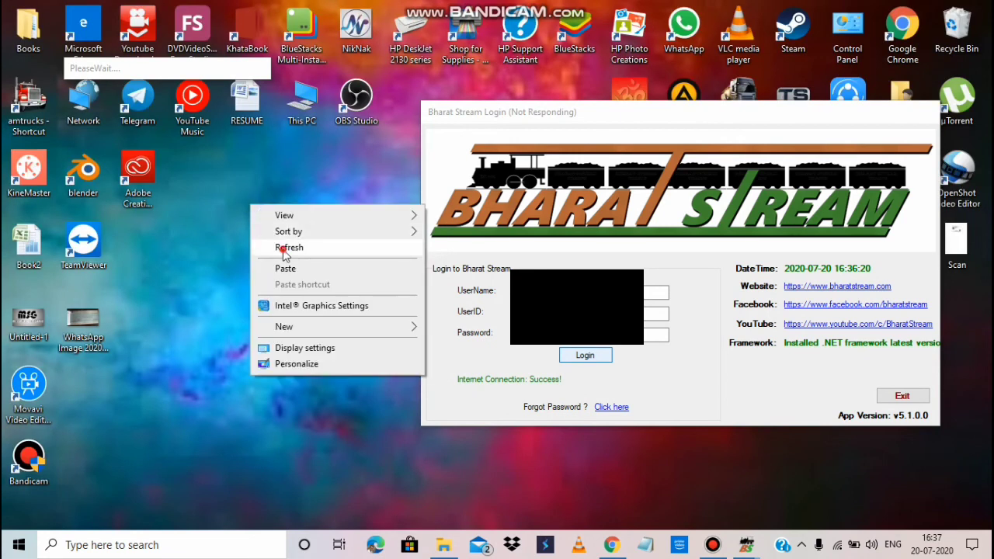
click(281, 247)
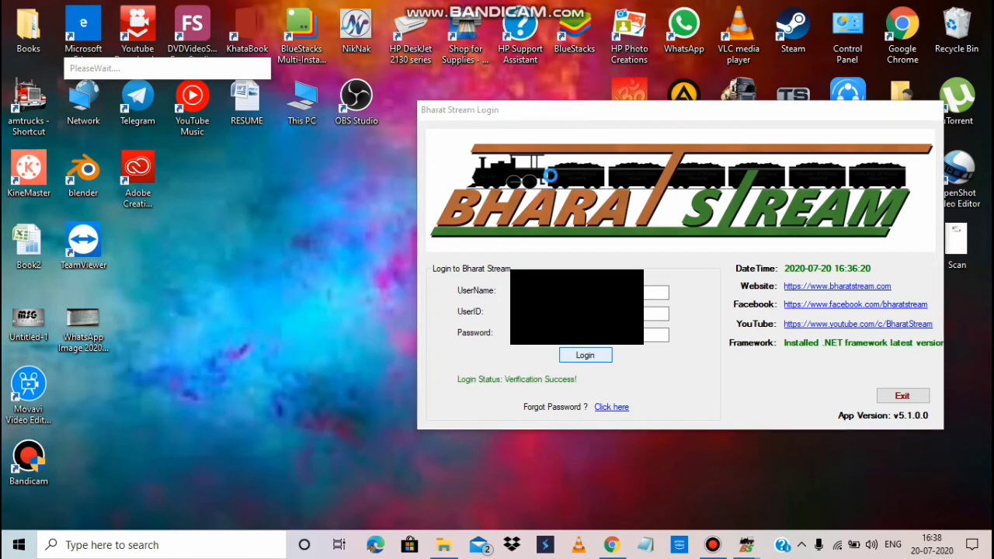
click(443, 544)
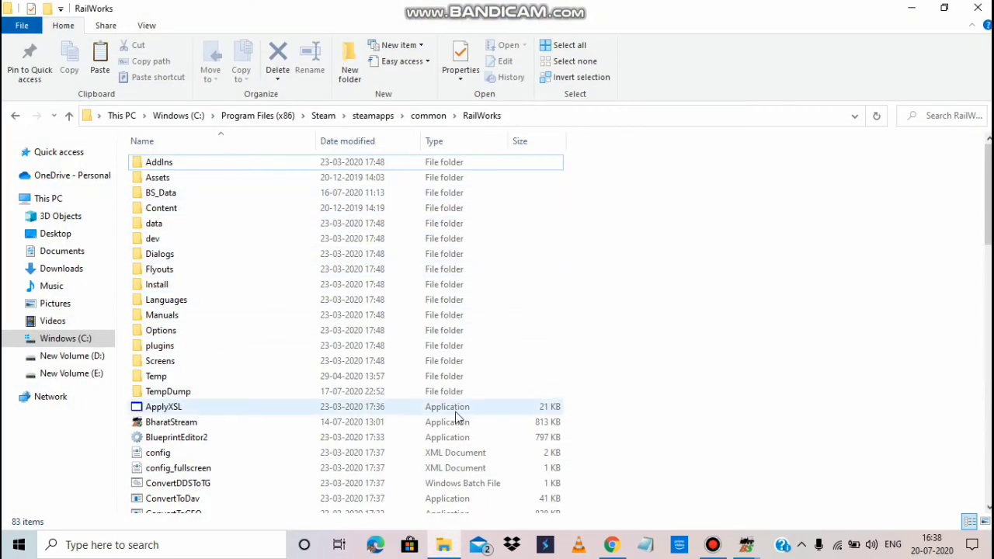
right_click(813, 225)
click(845, 273)
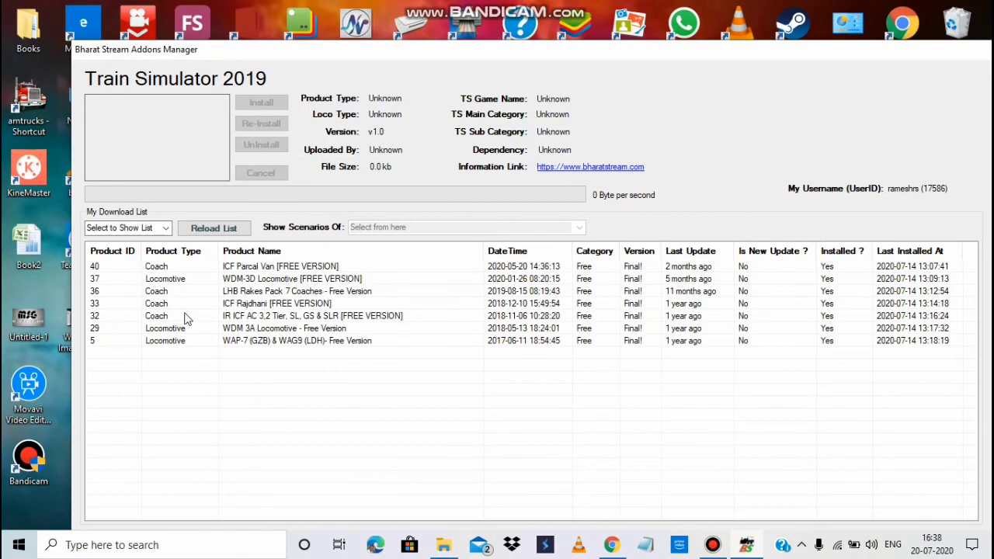
Step: View the details of the ICF Parcal Van [FREE VERSION] add-on in the download list and exit the Addons Manager
click(265, 267)
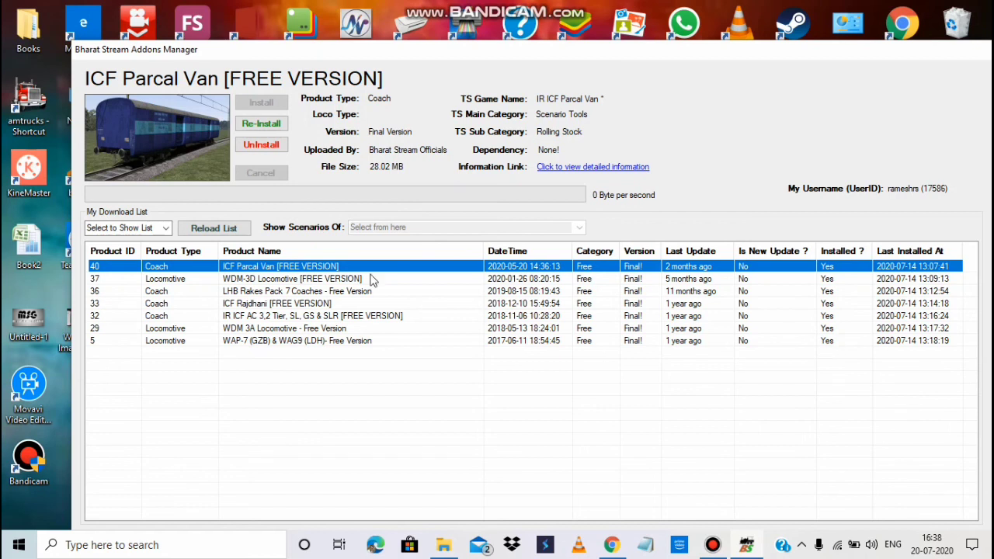
click(257, 380)
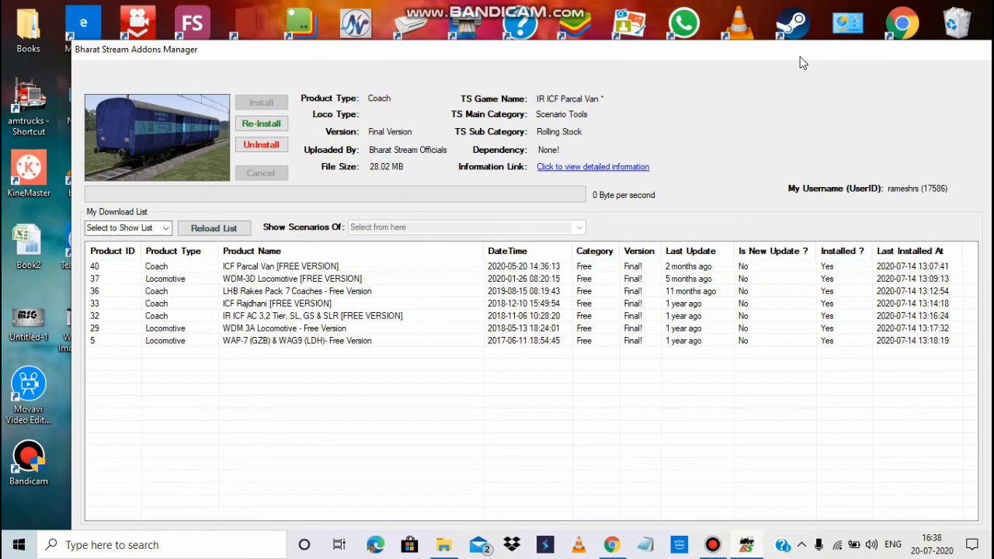
drag(807, 59, 751, 24)
click(900, 505)
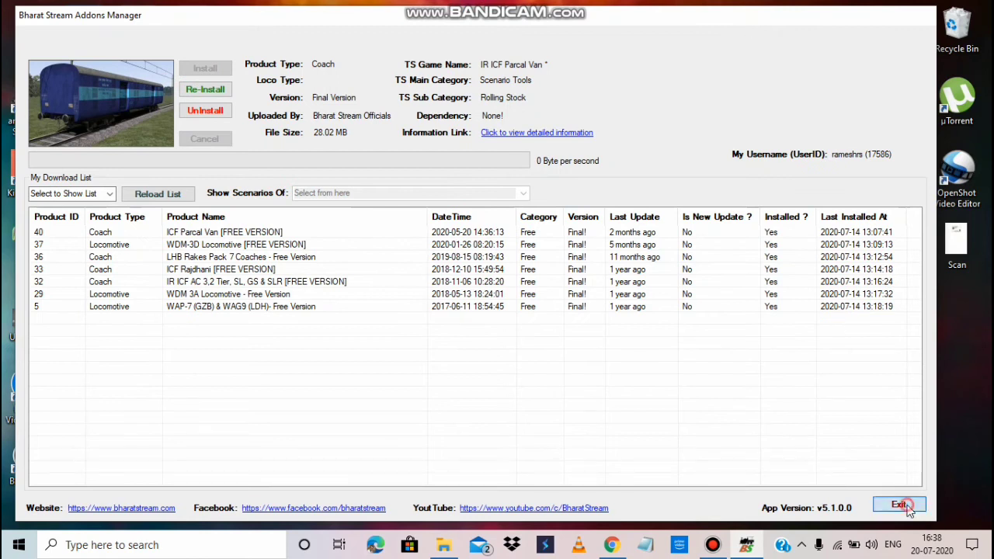
right_click(462, 108)
click(512, 149)
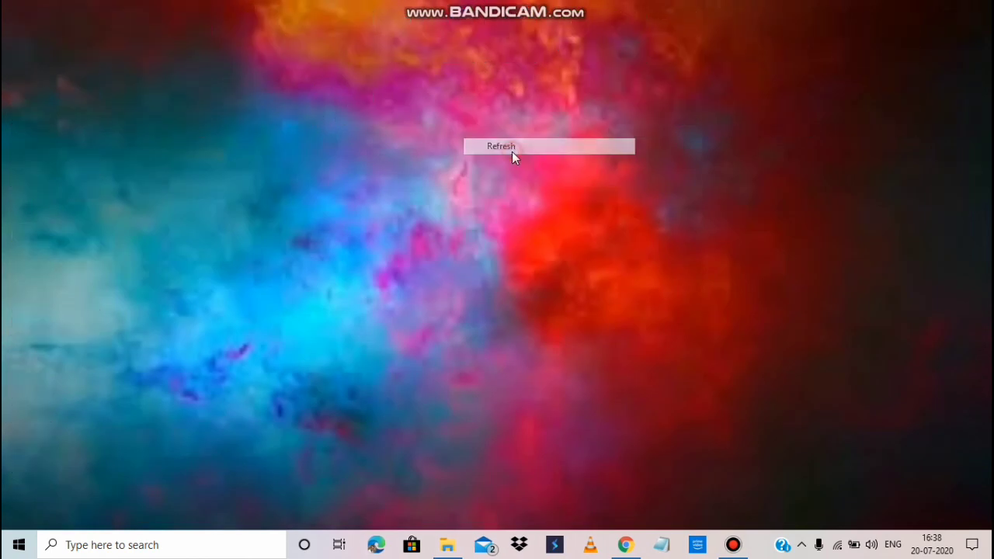
right_click(472, 275)
click(505, 316)
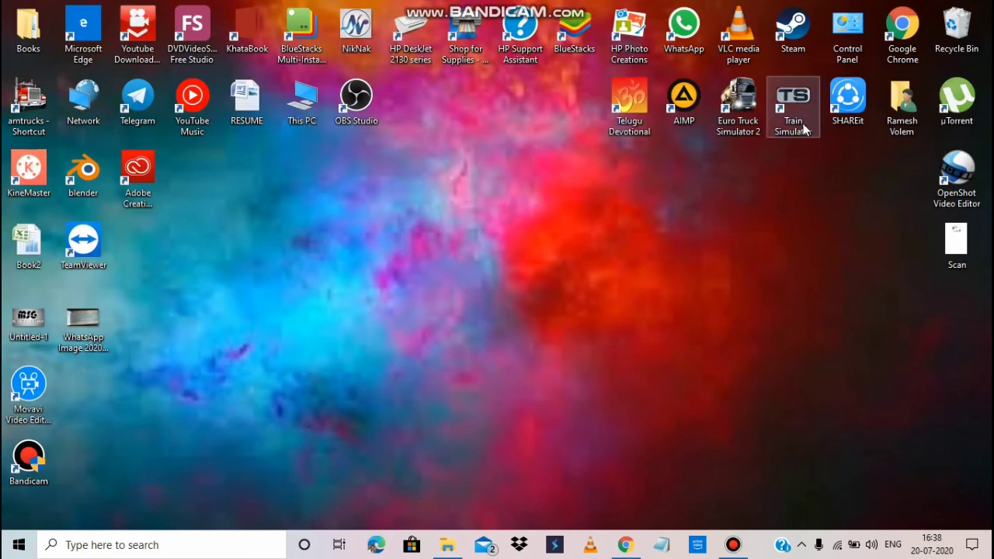
right_click(443, 269)
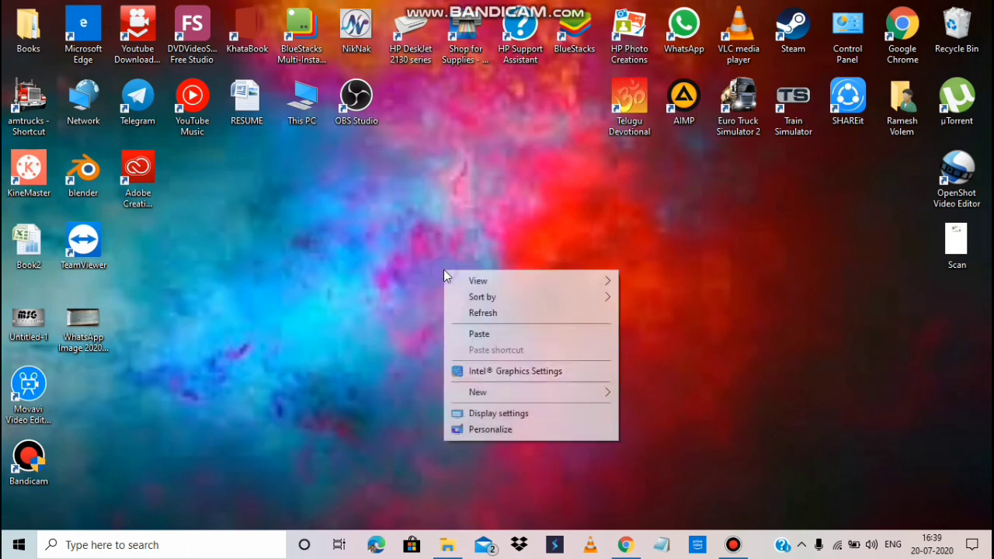
click(474, 313)
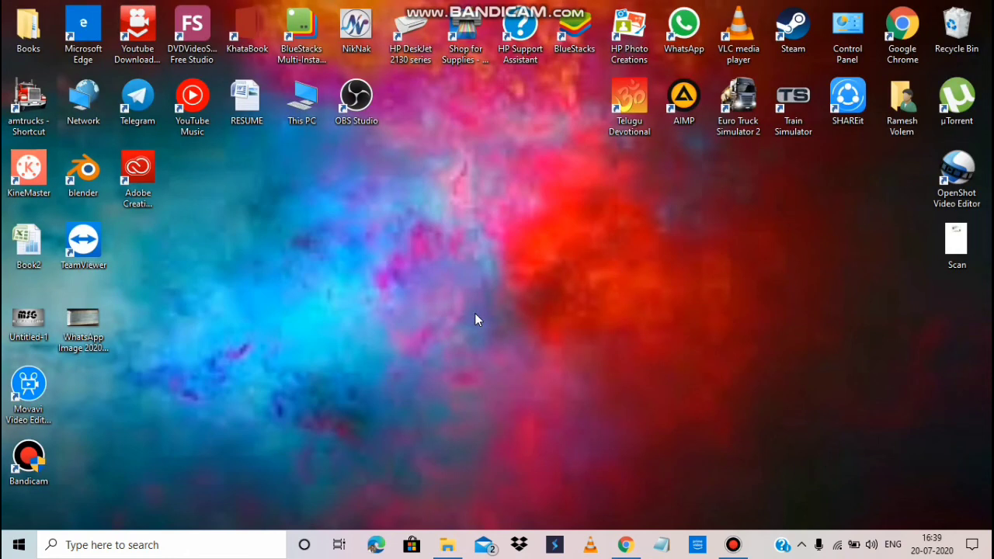
right_click(476, 320)
click(510, 355)
right_click(510, 350)
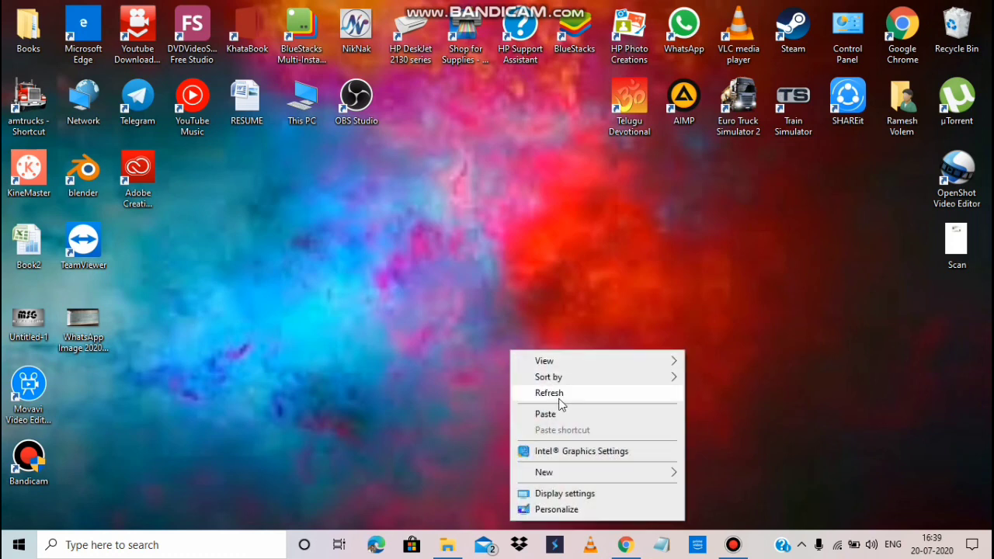
click(555, 394)
right_click(512, 266)
click(555, 309)
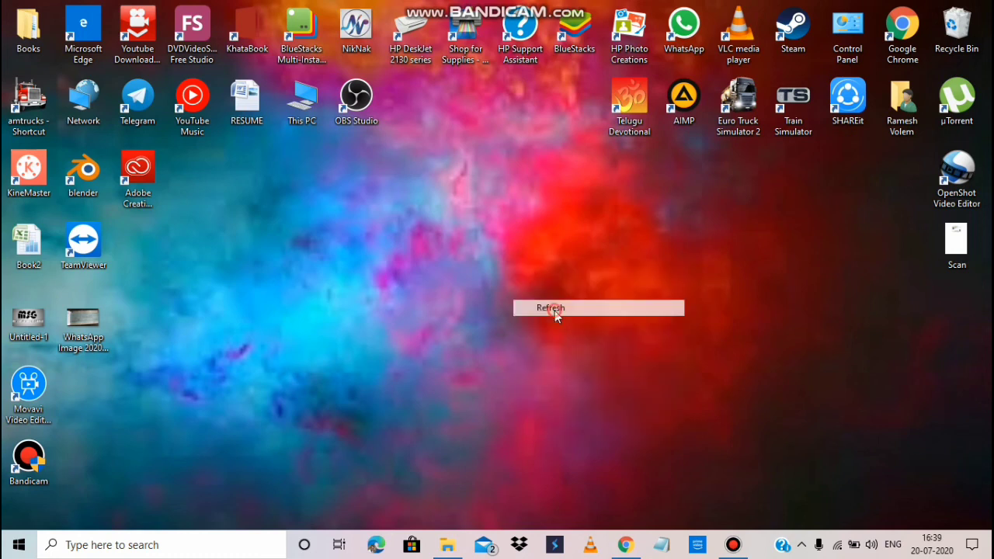
right_click(475, 229)
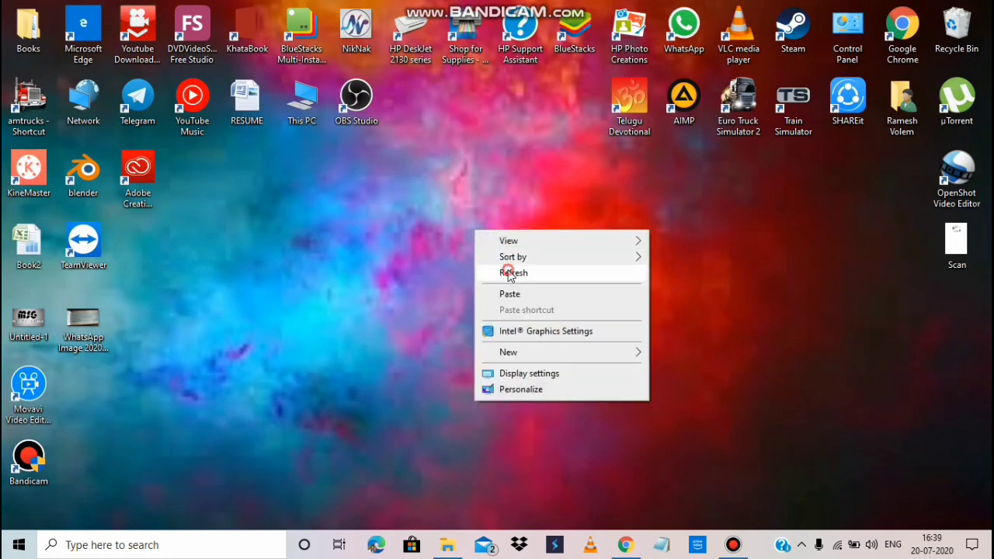
click(508, 270)
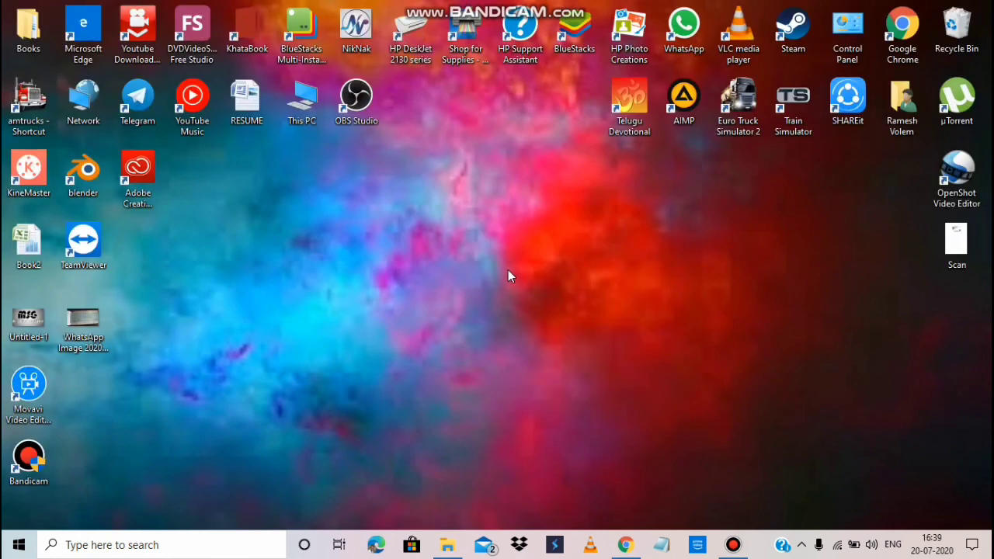